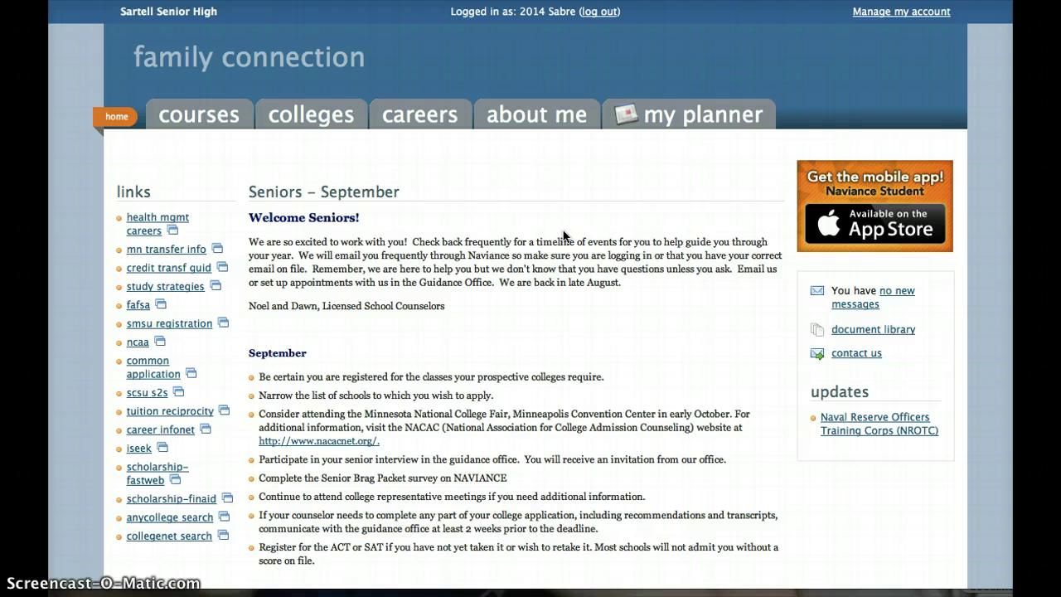
- Open the form for adding colleges to the list of colleges I'm applying to
left_click(614, 149)
left_click(323, 122)
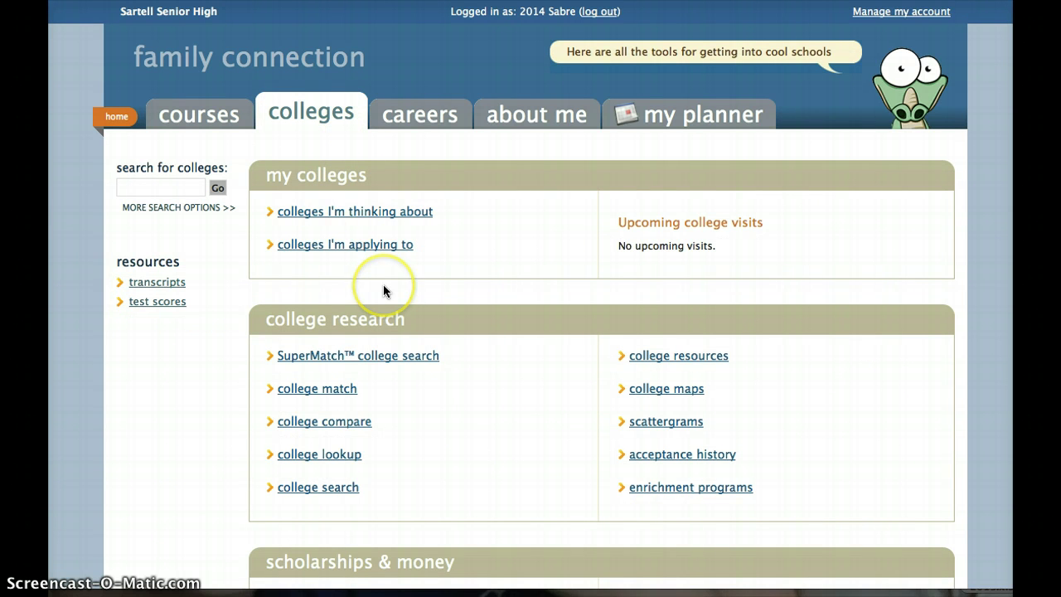
left_click(368, 244)
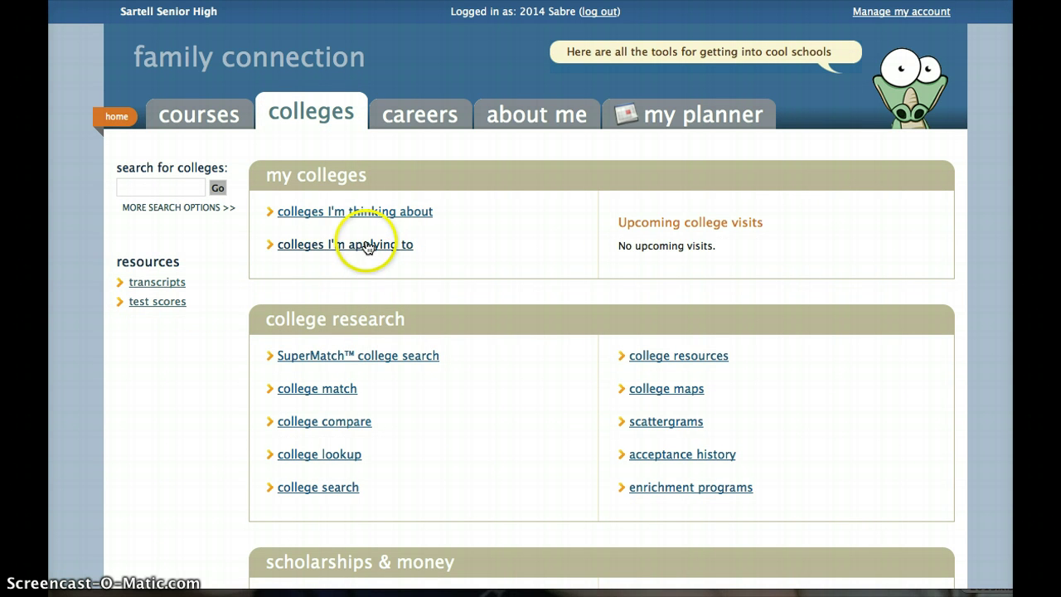
left_click(367, 244)
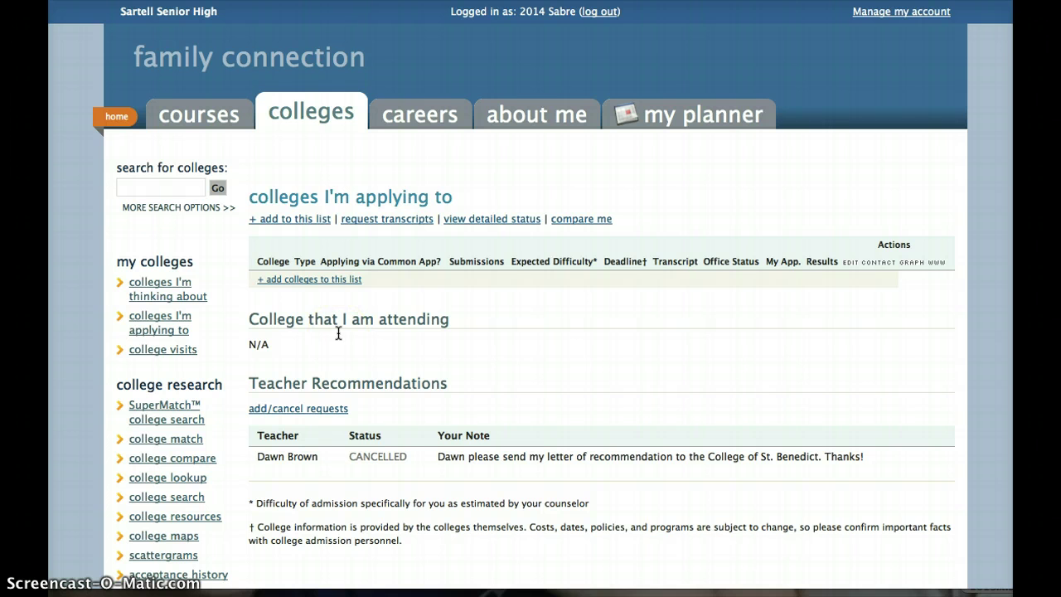
left_click(310, 280)
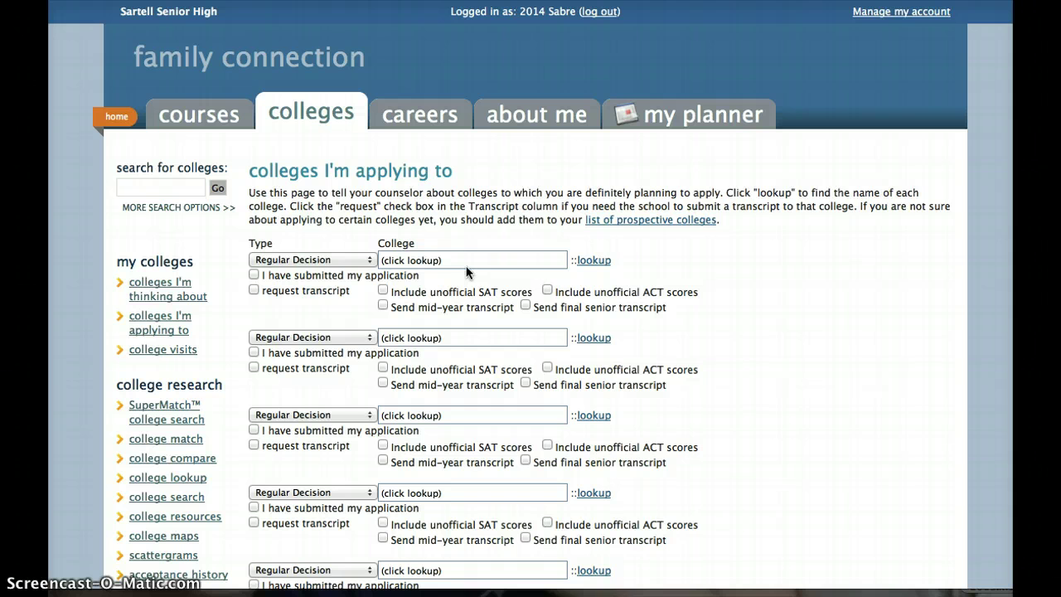
- Look up College of Saint Benedict in the College Picker and assign it to the first application entry
left_click(594, 260)
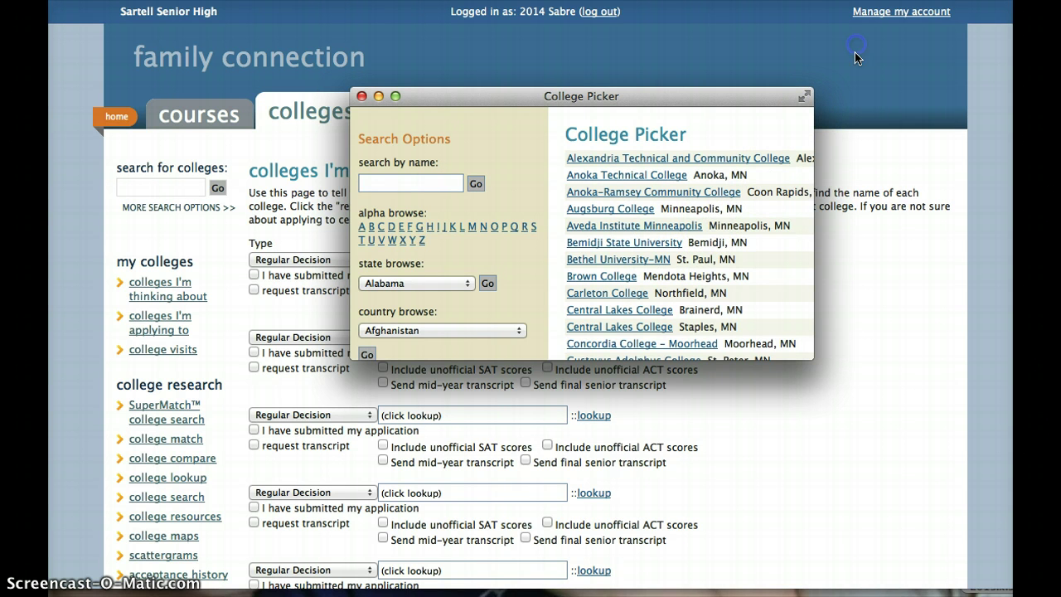
left_click_drag(812, 358, 991, 588)
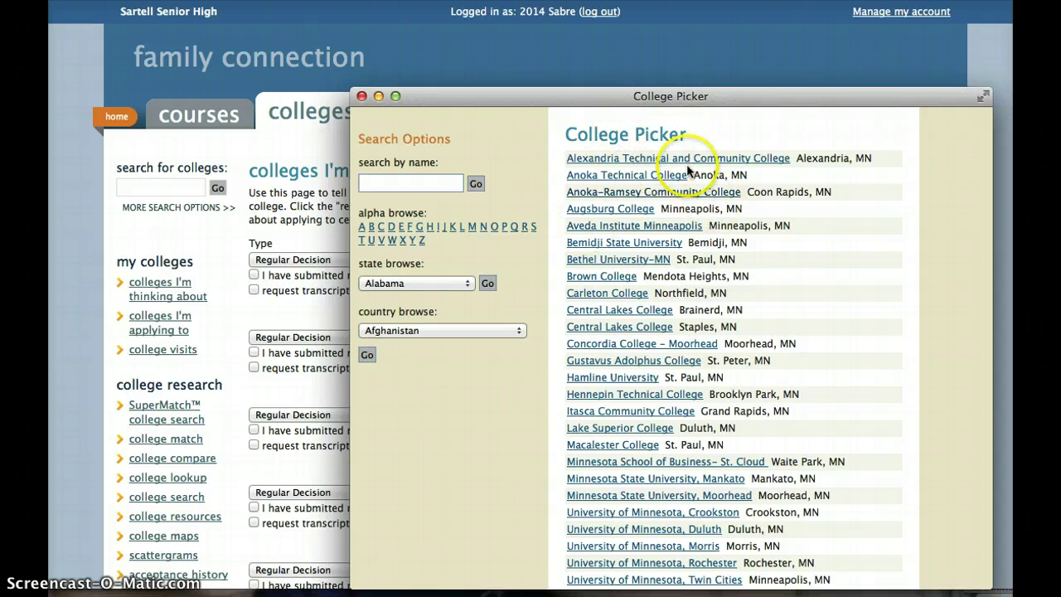
left_click(440, 284)
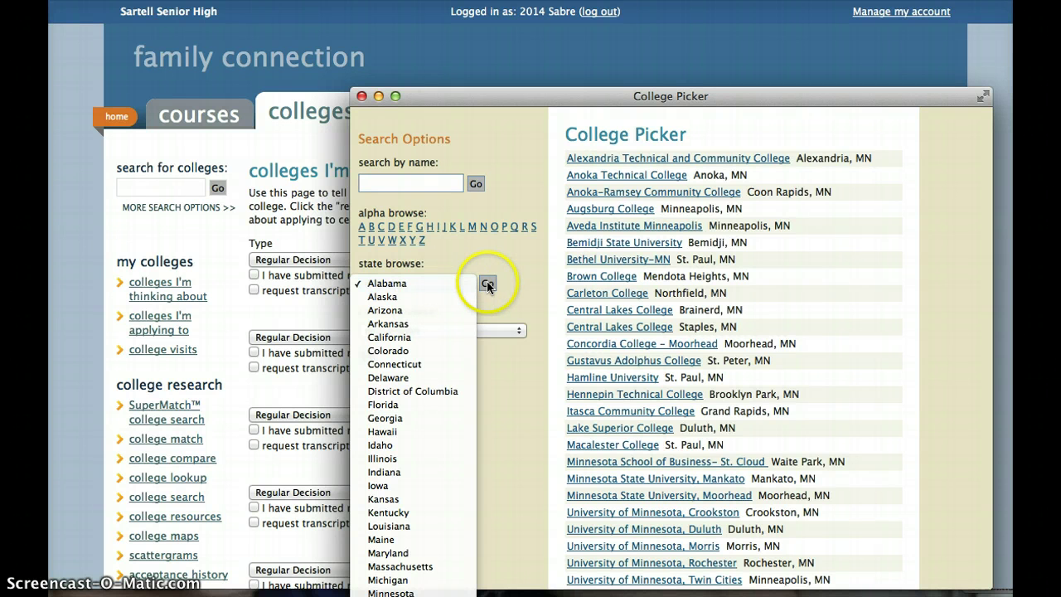
left_click(457, 261)
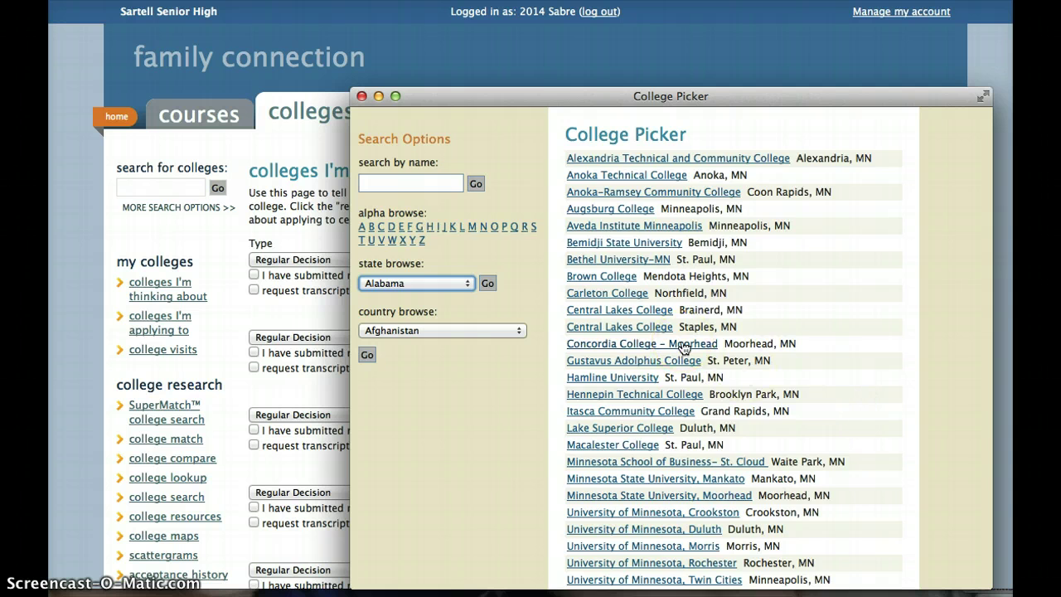
scroll(682, 346, "down", 5)
scroll(682, 347, "down", 2)
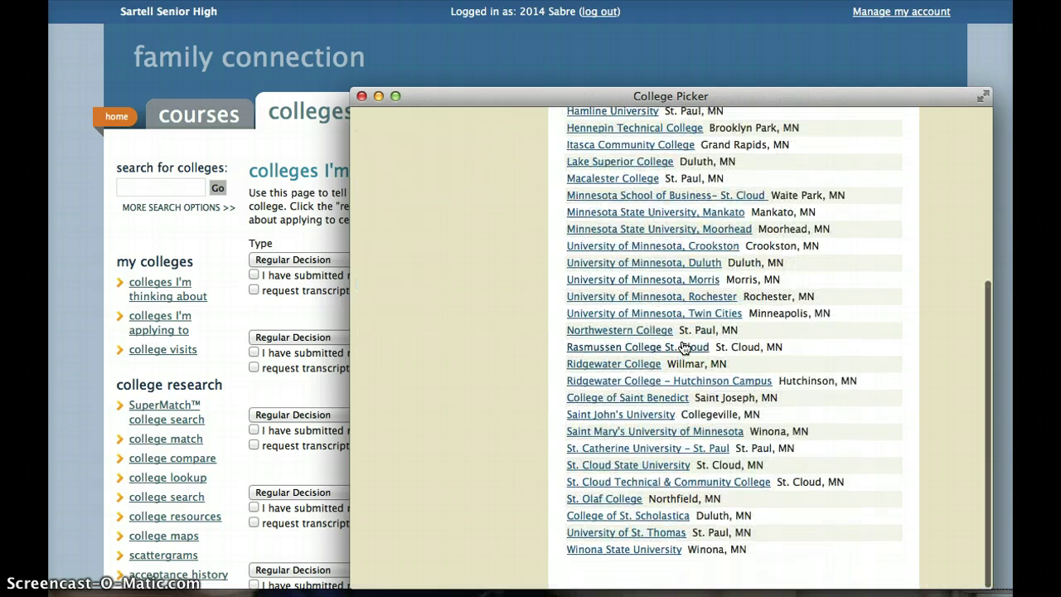
left_click(637, 402)
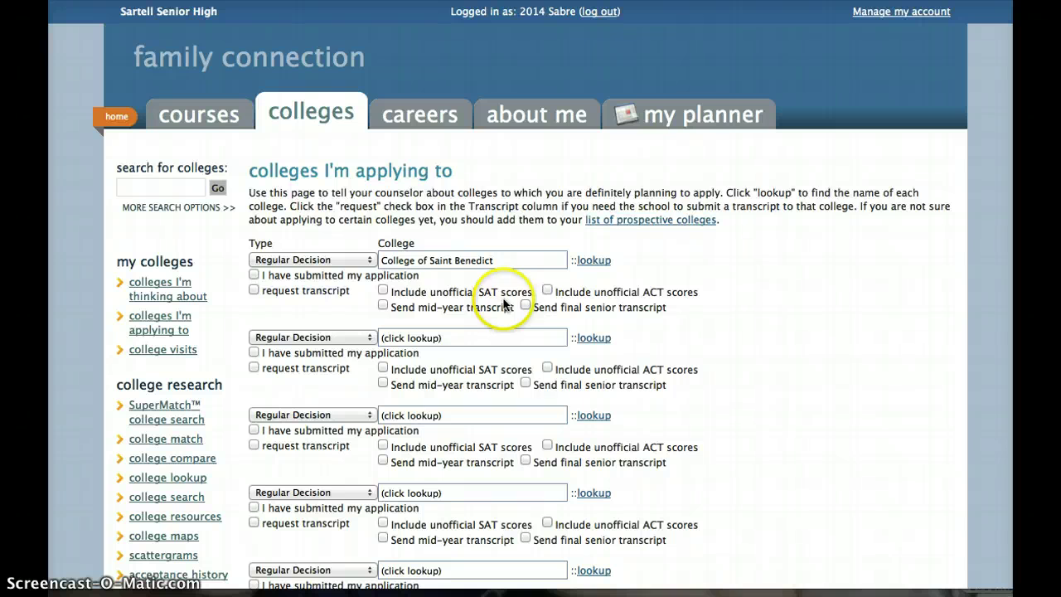
- Look up St. Cloud State University and assign it to the second application entry
left_click(584, 338)
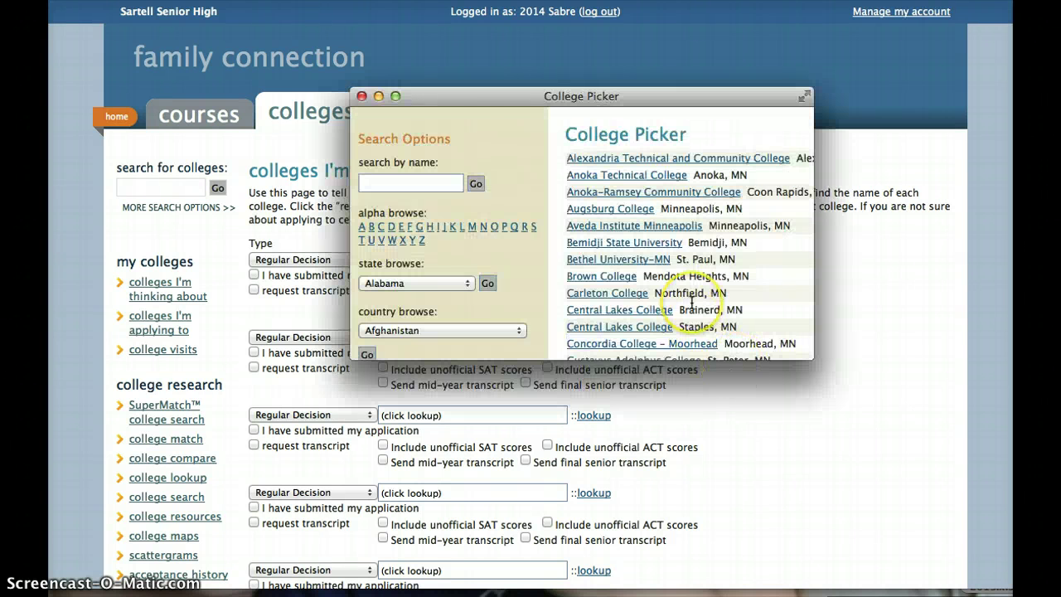
scroll(697, 308, "down", 8)
scroll(693, 303, "down", 6)
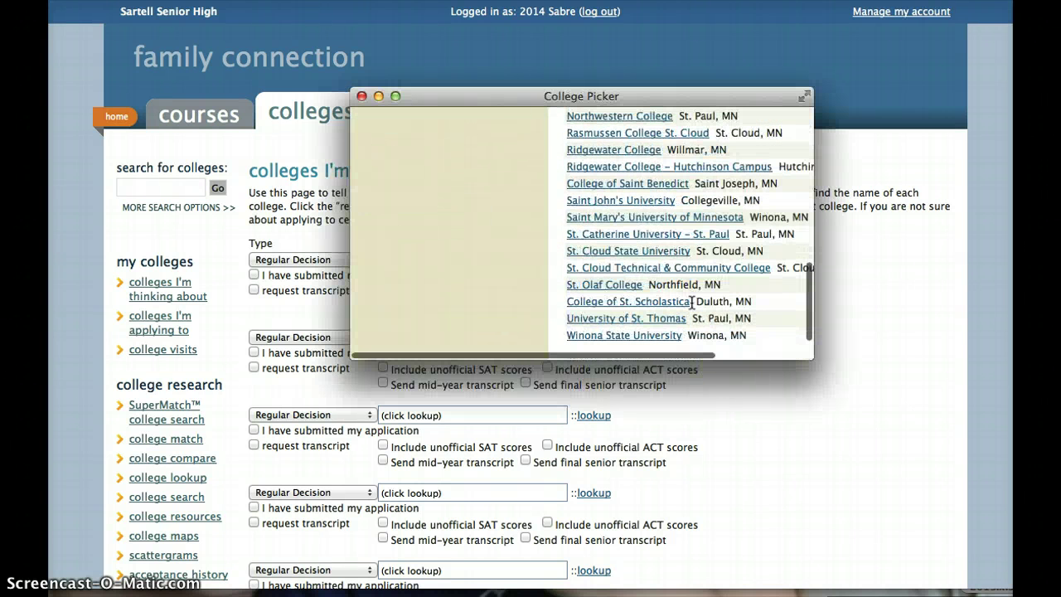
left_click(674, 252)
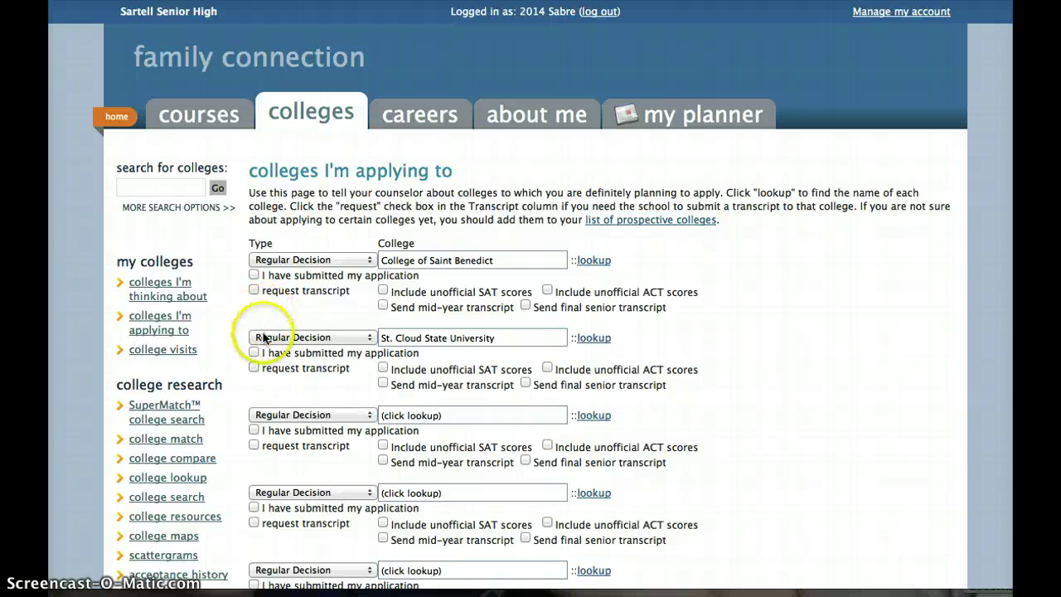
- Mark the applications to College of Saint Benedict and St. Cloud State University as submitted and request a transcript for each
left_click(254, 273)
left_click(253, 352)
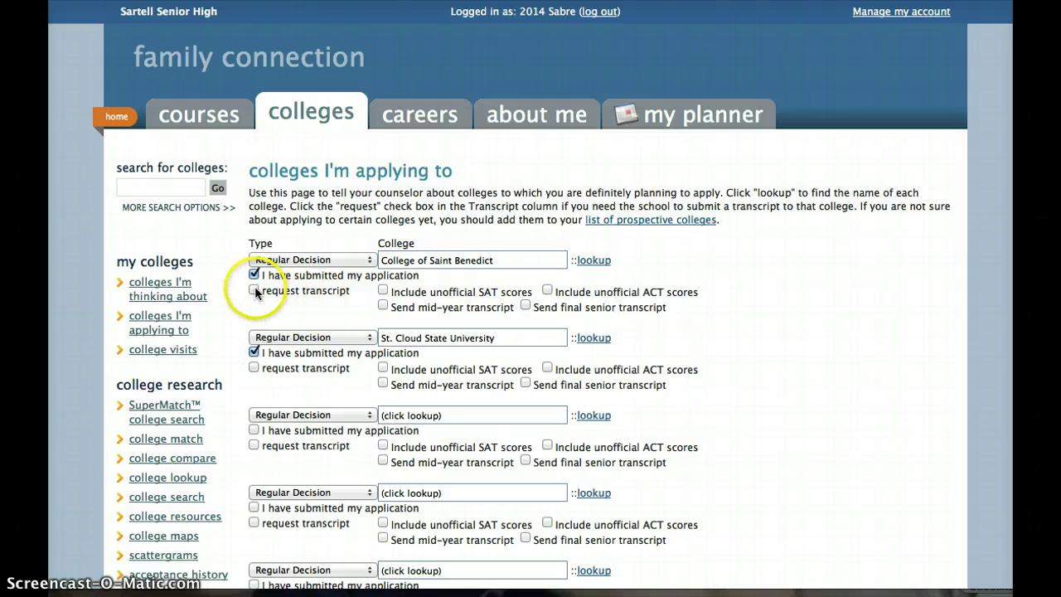
left_click(253, 290)
left_click(254, 368)
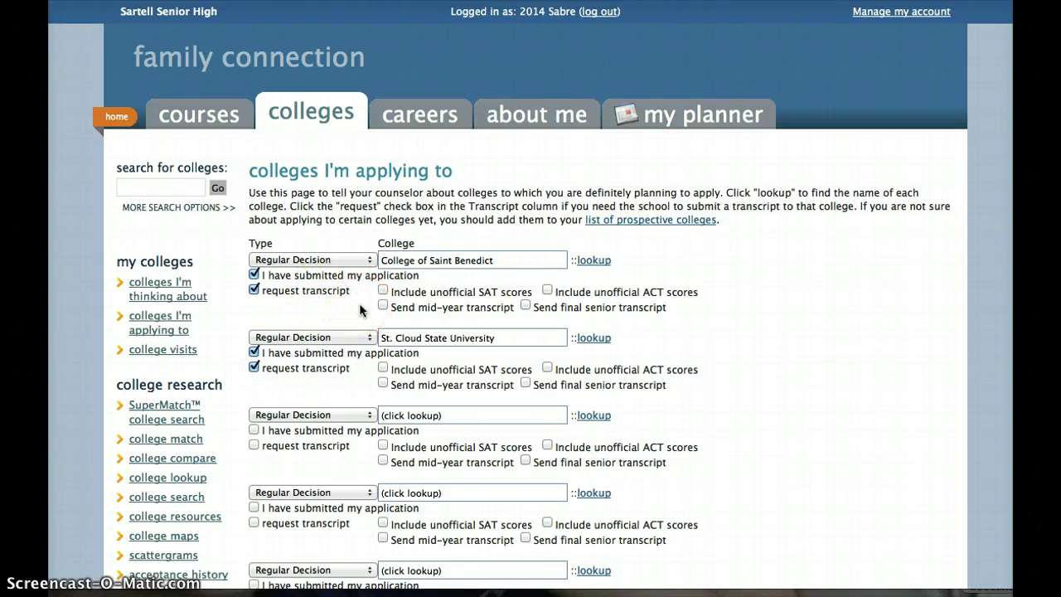
- Submit the form to add both colleges to the application list
left_click(414, 525)
left_click(637, 319)
scroll(630, 270, "down", 4)
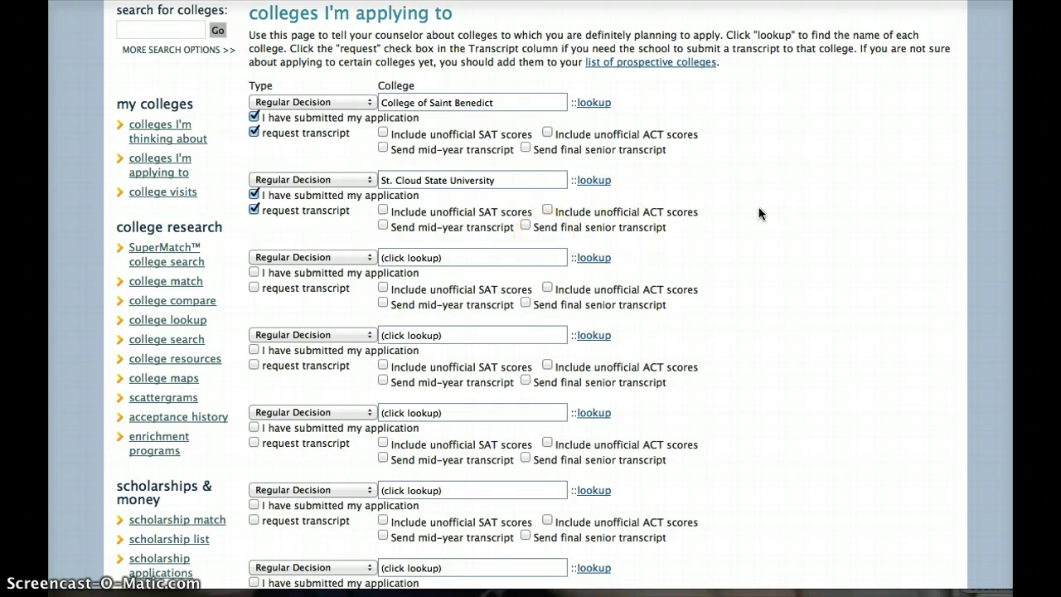
scroll(759, 208, "down", 10)
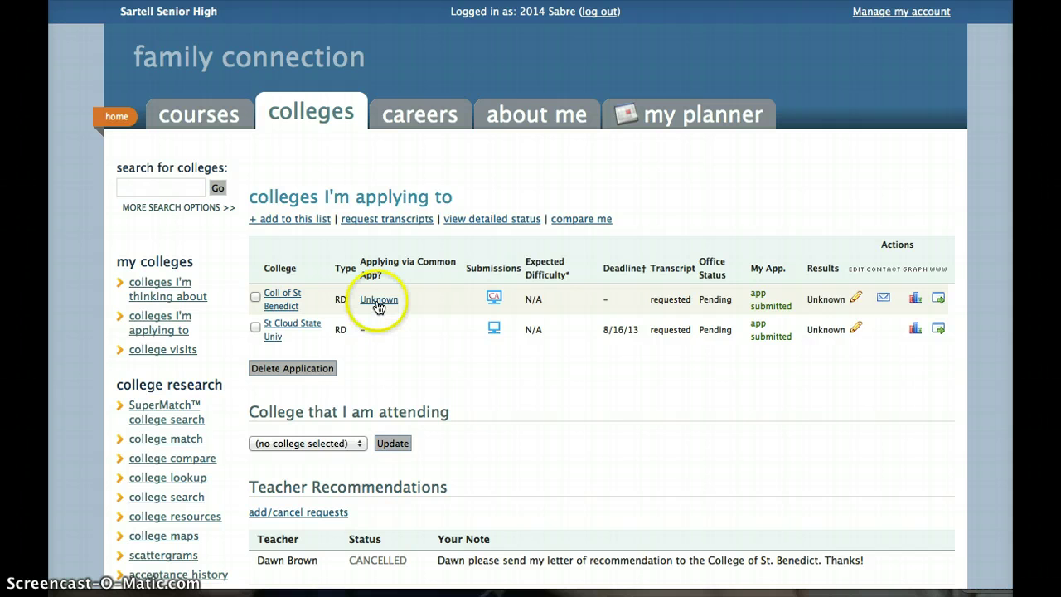
- Set Applying via Common App to Yes for College of Saint Benedict and update the applications
left_click(379, 302)
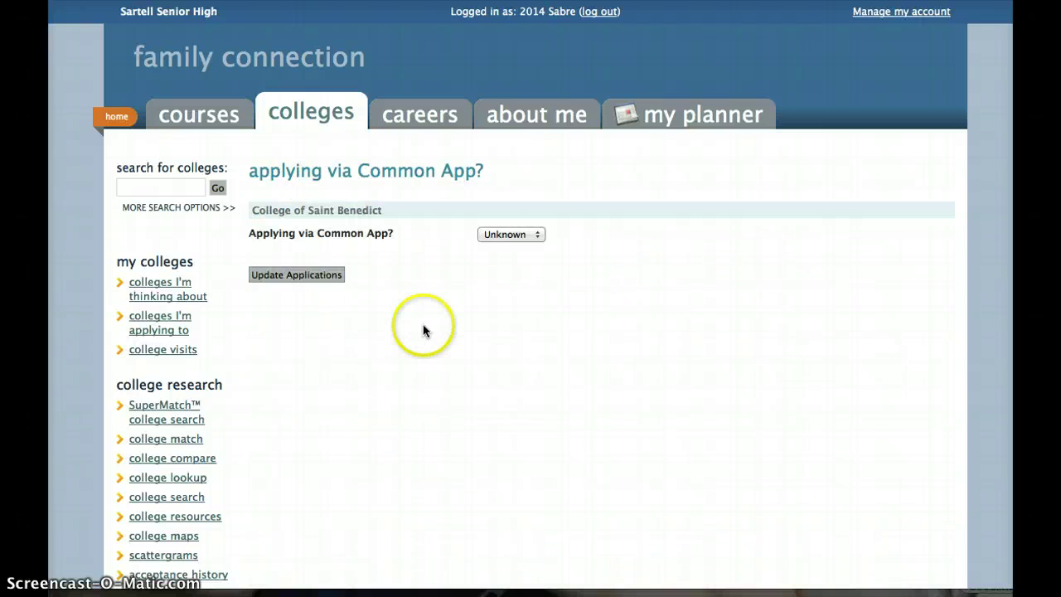
left_click(535, 235)
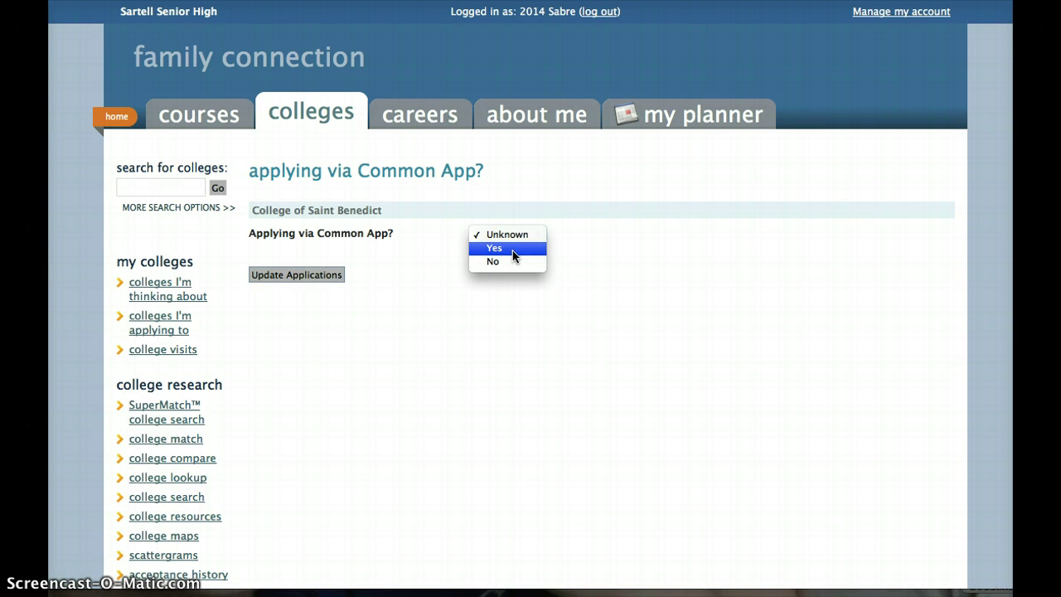
left_click(512, 250)
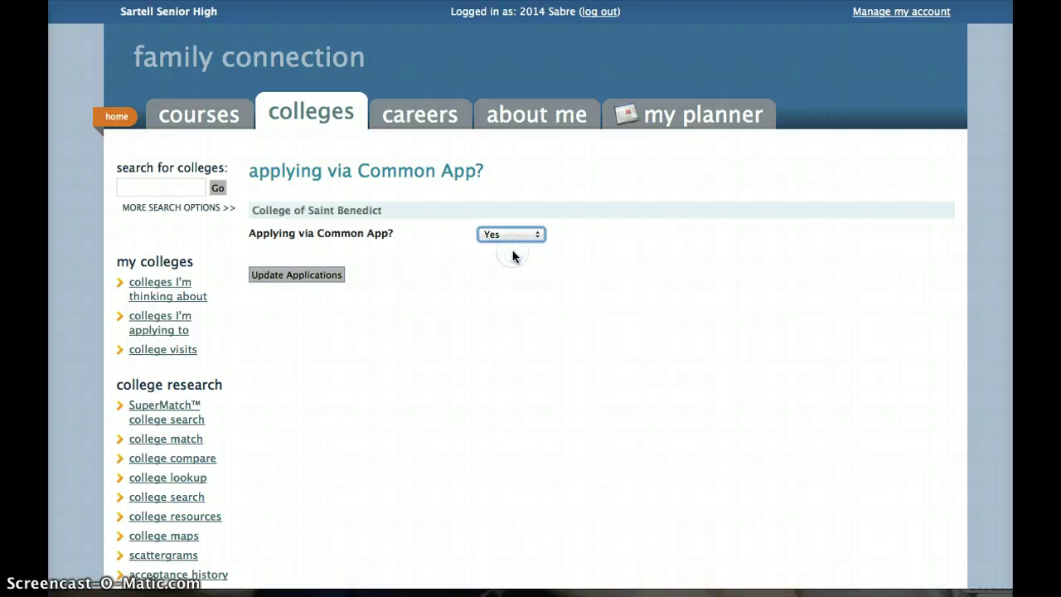
left_click(300, 277)
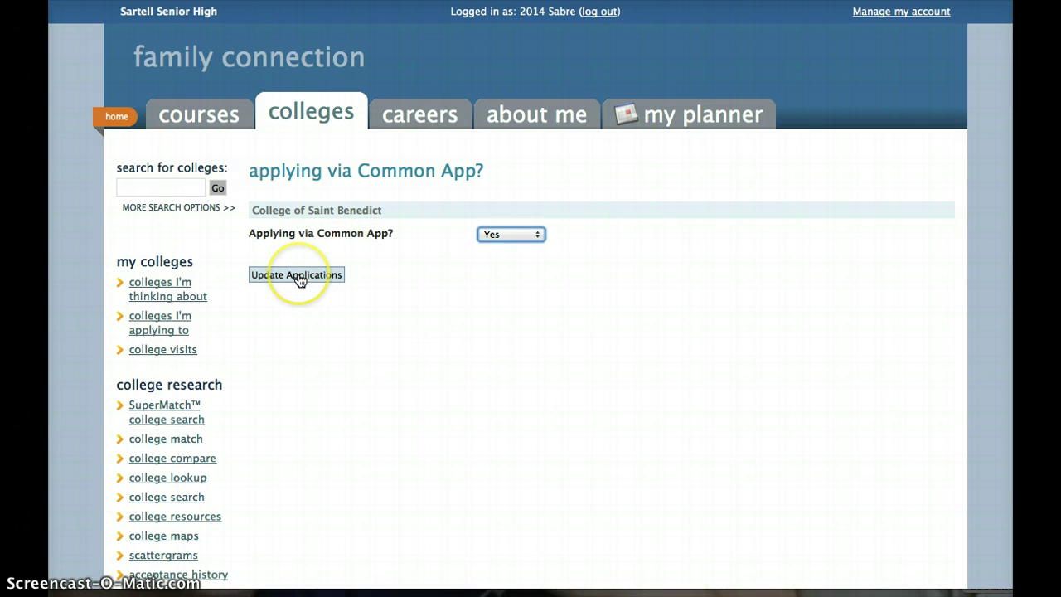
left_click(515, 318)
left_click(511, 456)
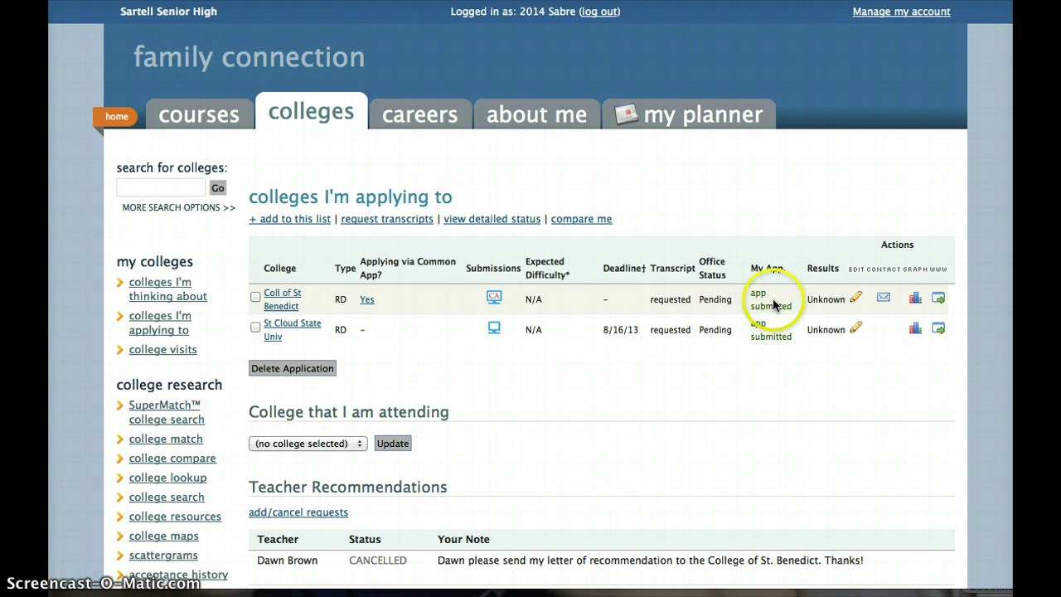
- Edit the College of Saint Benedict application, set its result to Accepted, and update the applications
left_click(857, 300)
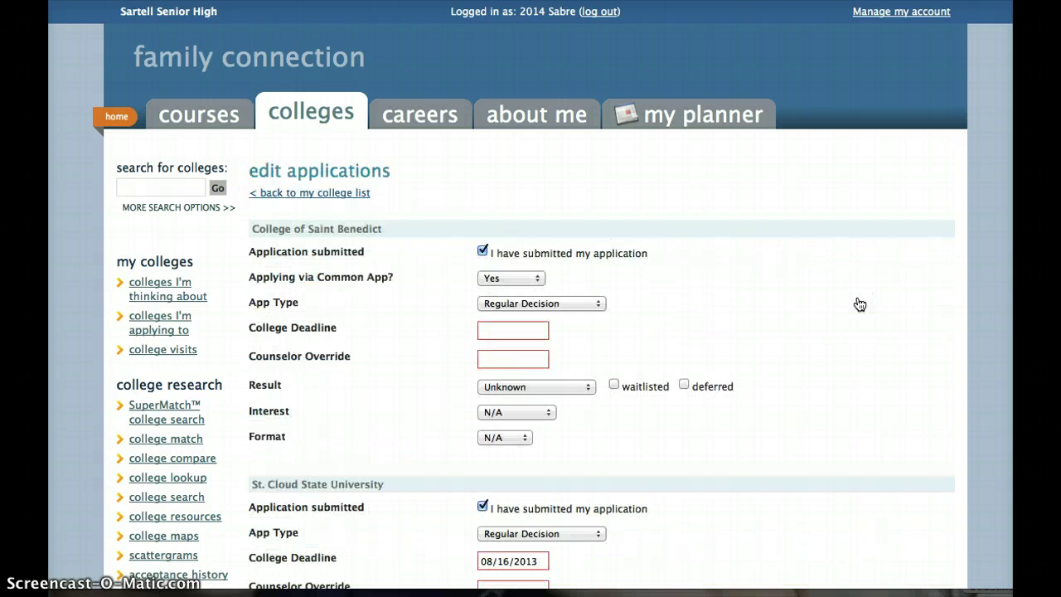
scroll(635, 281, "down", 3)
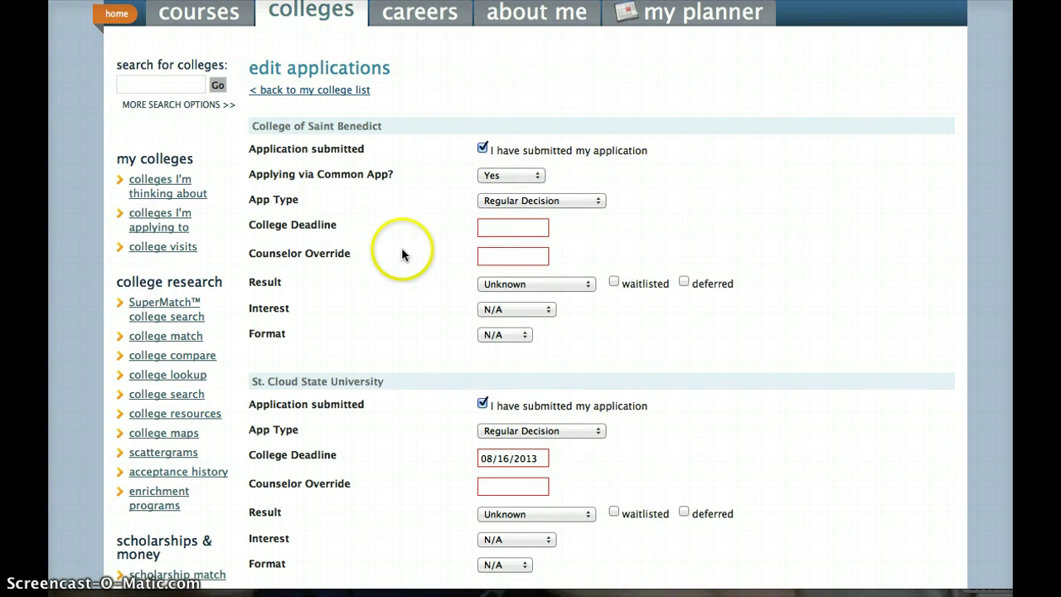
left_click(536, 286)
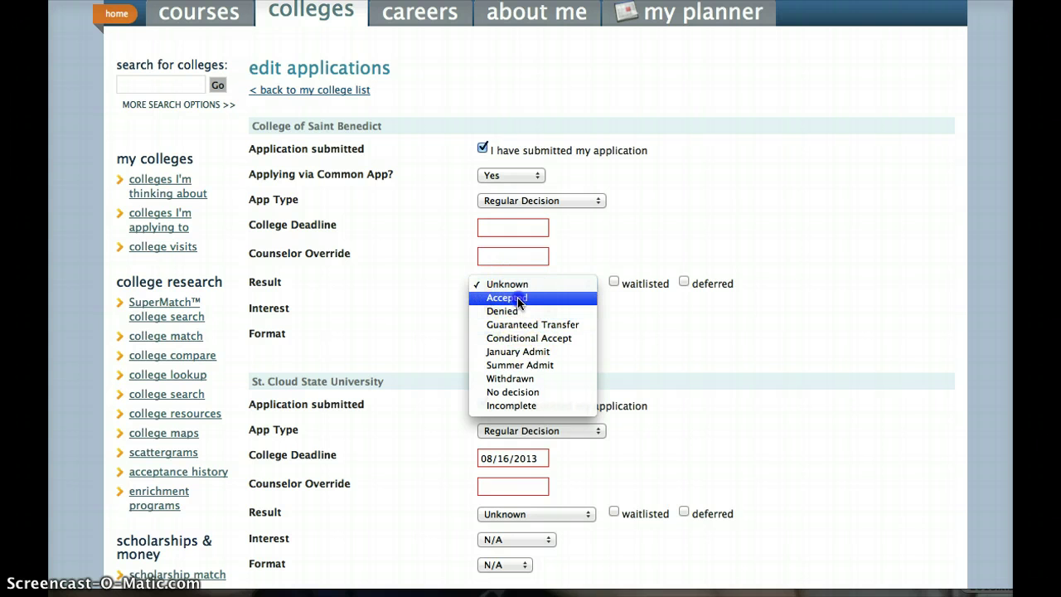
left_click(517, 298)
scroll(751, 404, "down", 5)
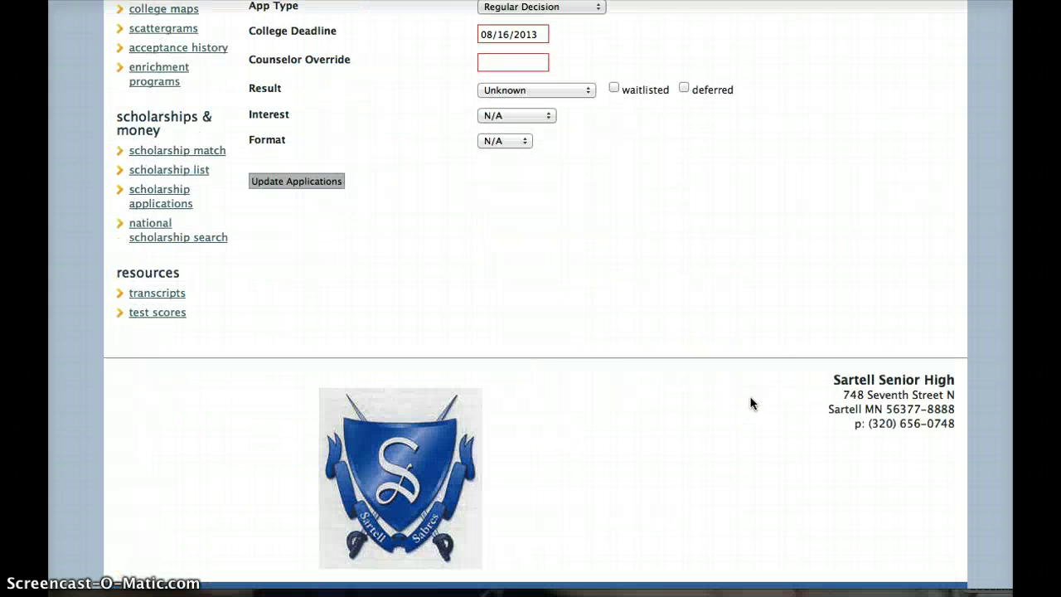
left_click(300, 178)
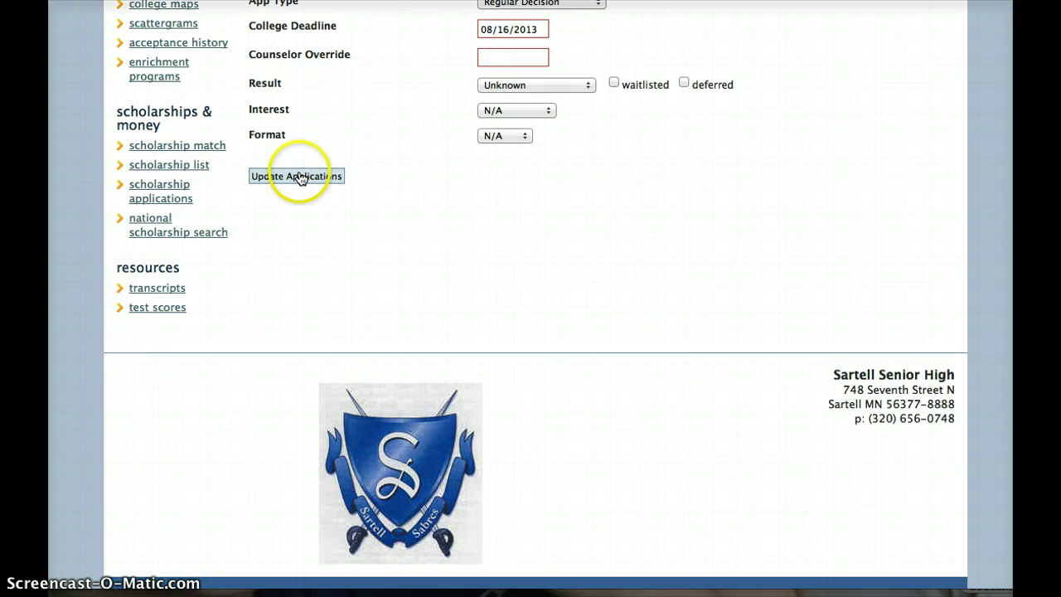
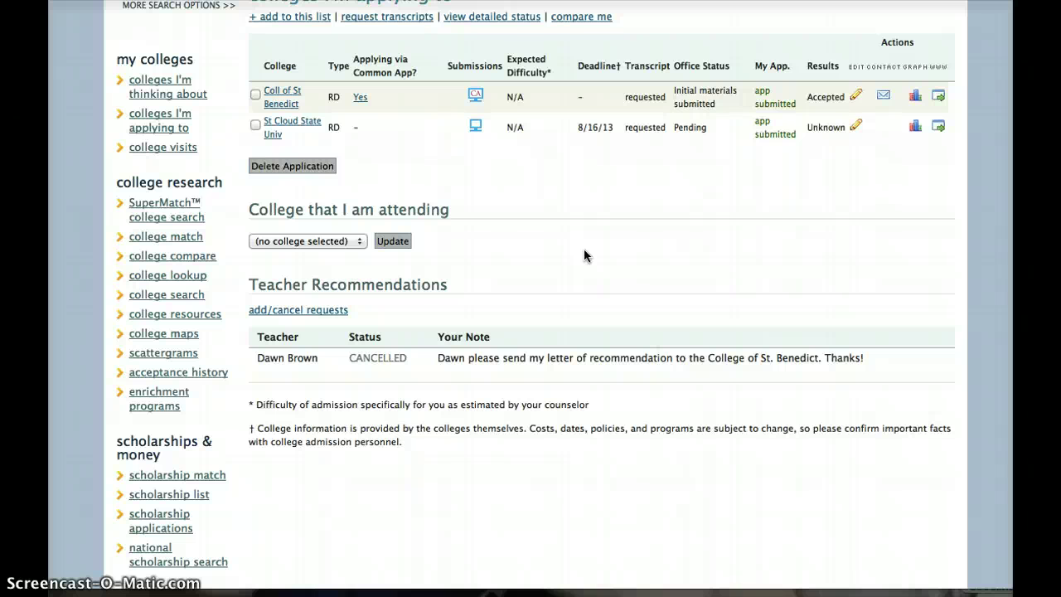
- Open the teacher recommendation requests and choose the same teacher as in the cancelled request for the first new request
left_click(440, 283)
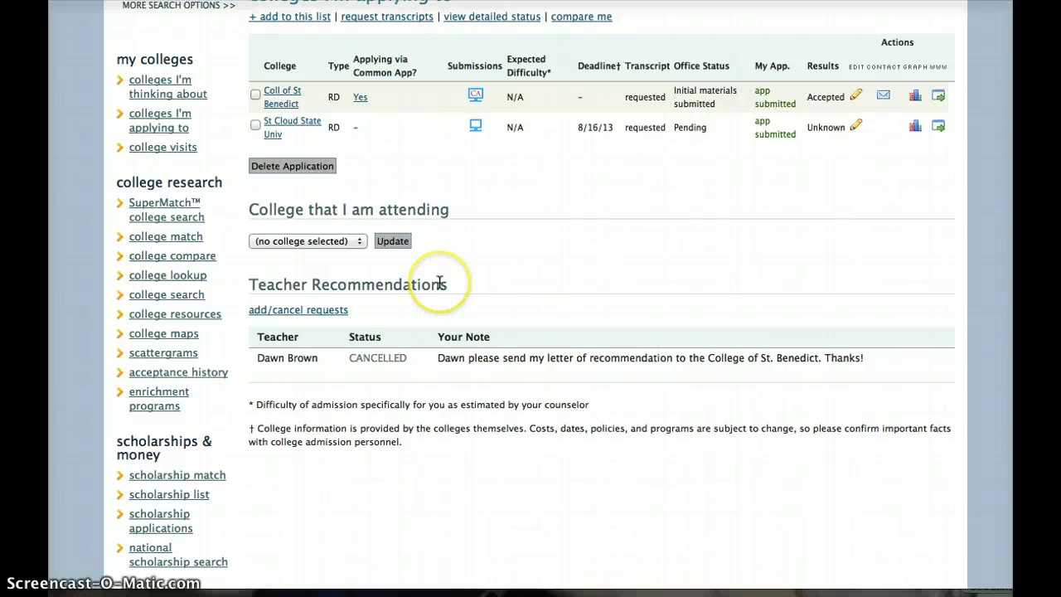
left_click(273, 312)
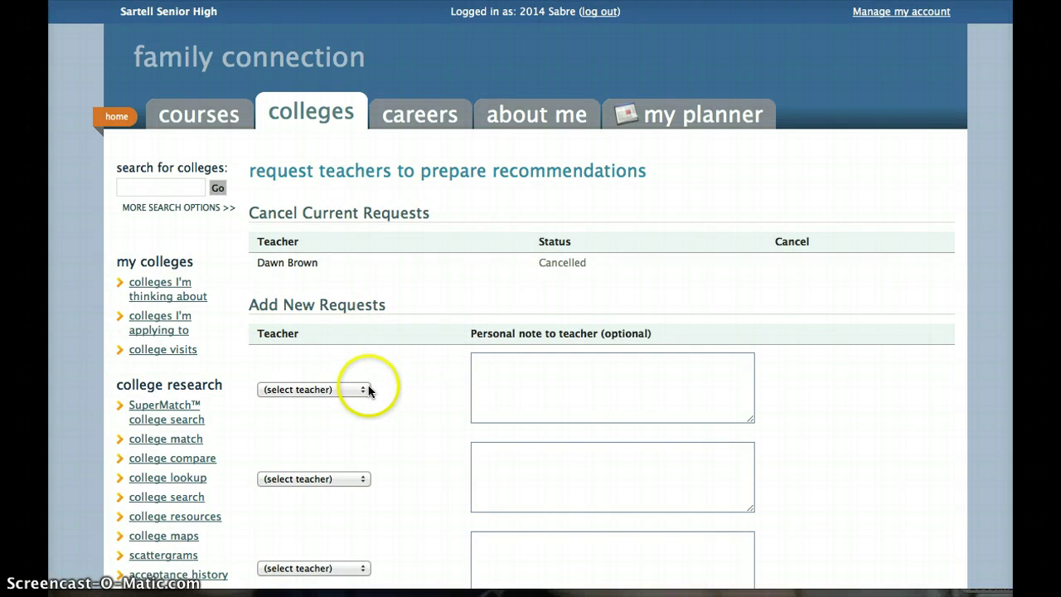
left_click(358, 389)
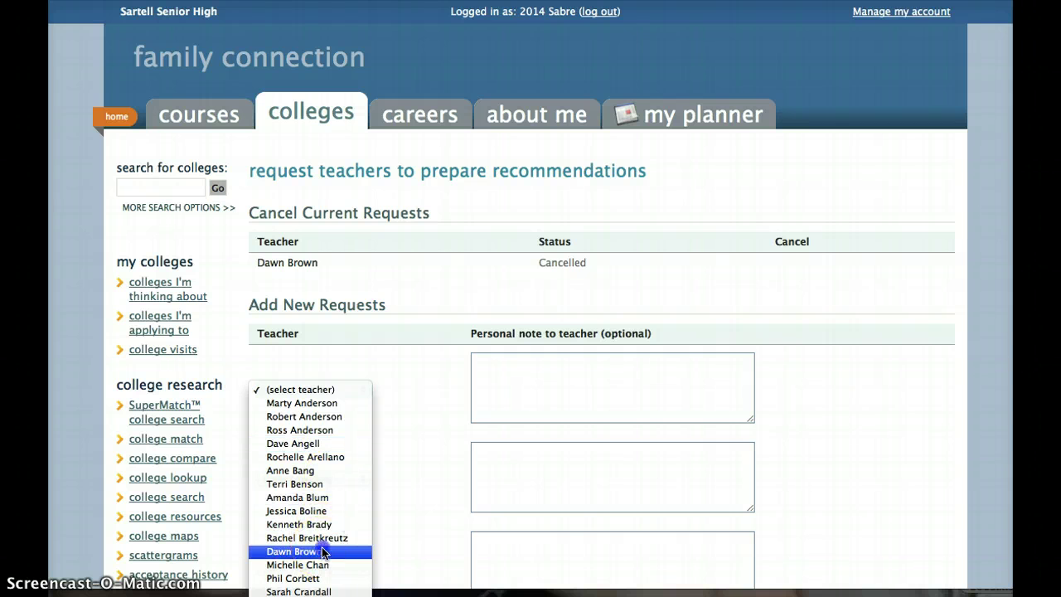
left_click(322, 551)
- Enter the first request's personal note: "I need a counselor recommendation for CSB and it is due by fjdj. Thanks!"
left_click(561, 369)
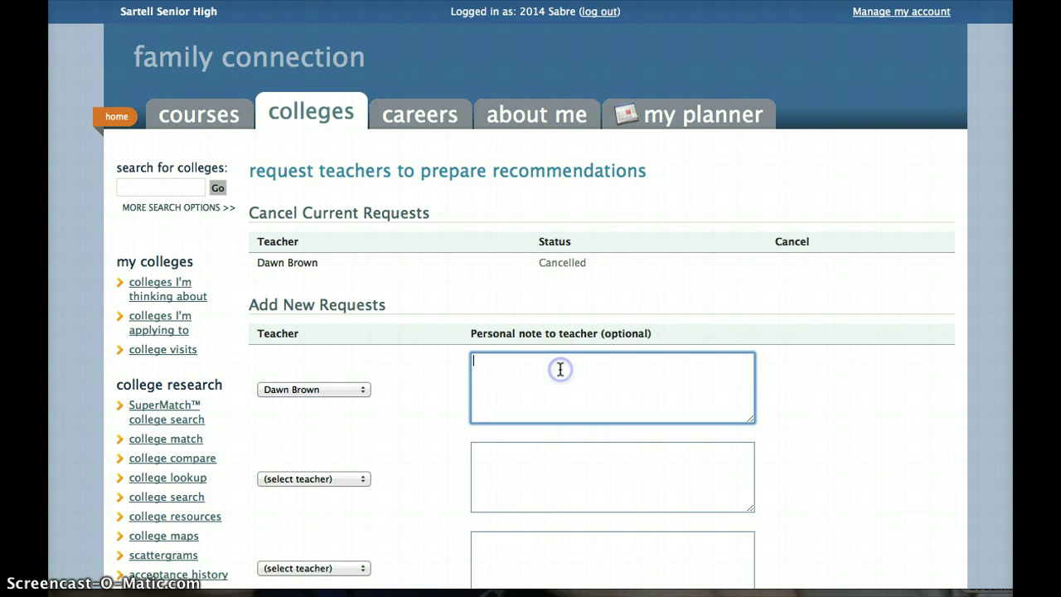
type("I need a counse")
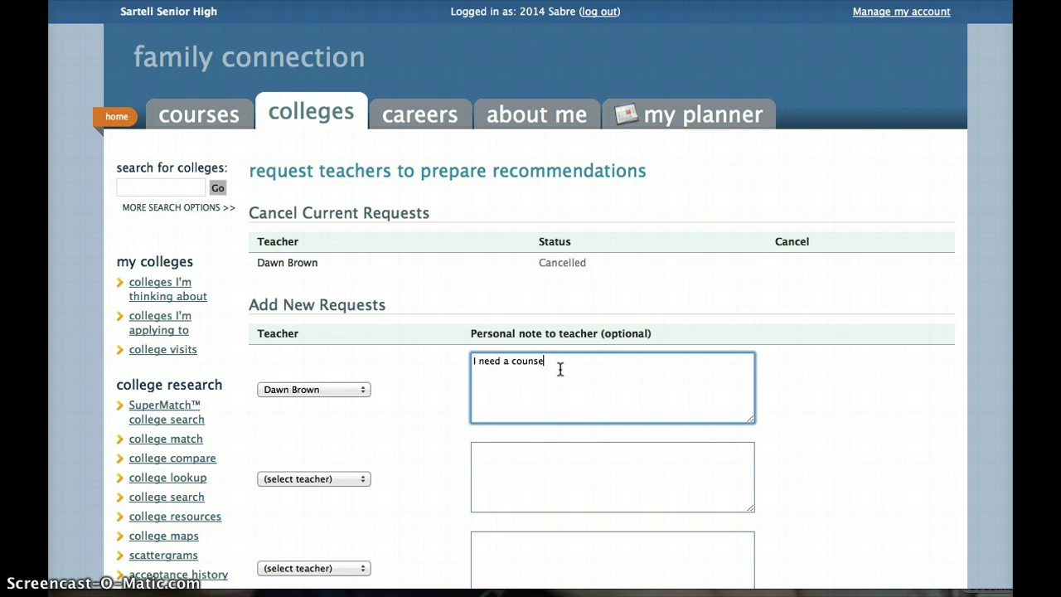
type("lor recommendation for CSB")
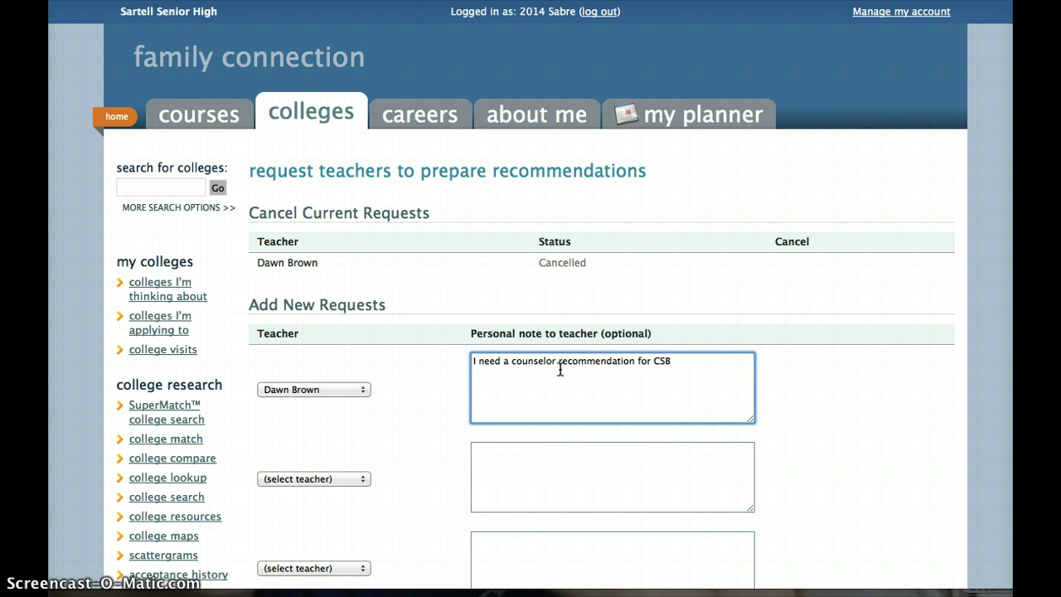
type(" and it is due by fjdj. Thanks!")
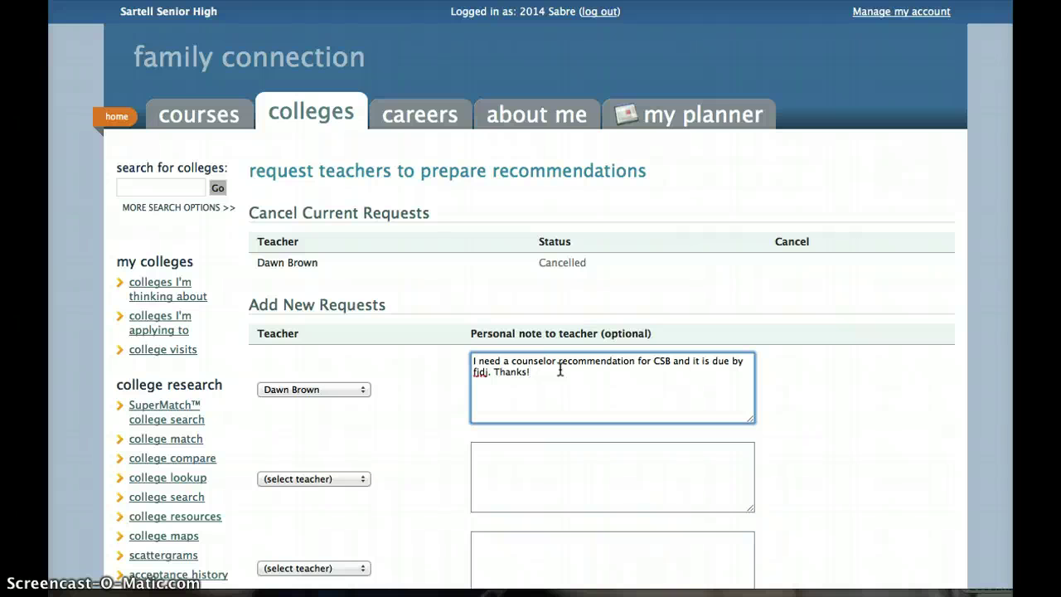
- Submit the new teacher recommendation request and reopen the page for adding or cancelling recommendation requests
scroll(560, 370, "down", 5)
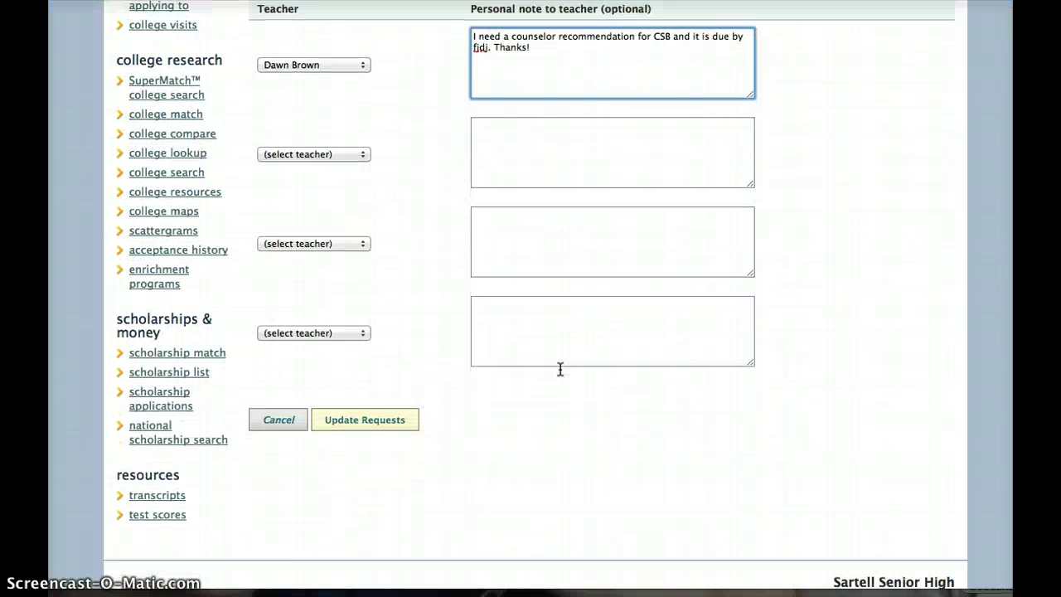
left_click(388, 404)
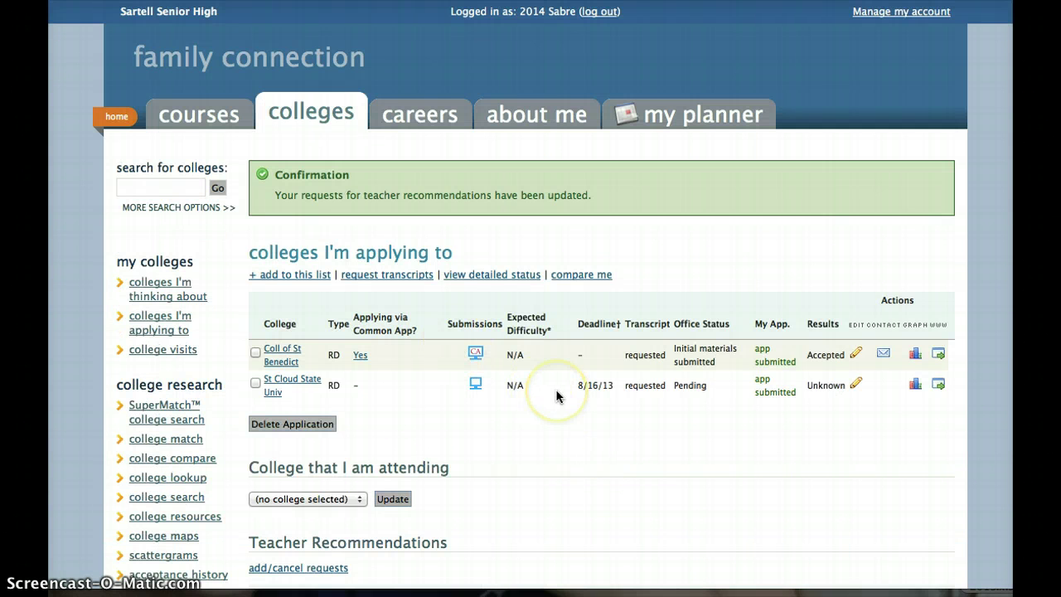
scroll(493, 478, "down", 3)
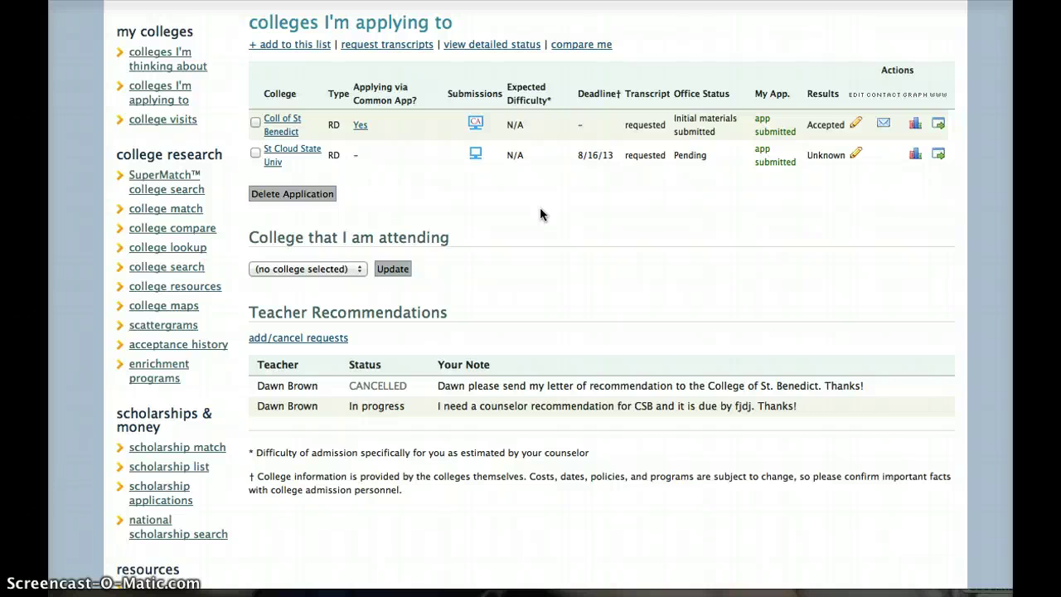
left_click(297, 338)
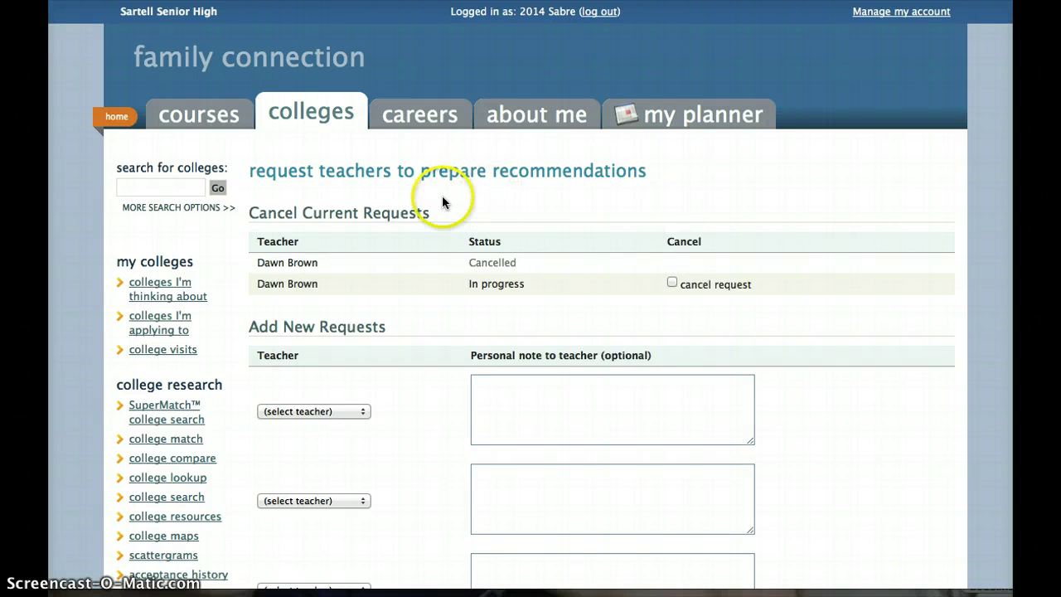
- Open the transcript requests for college applications and examine the final transcript and new application sections
left_click(292, 116)
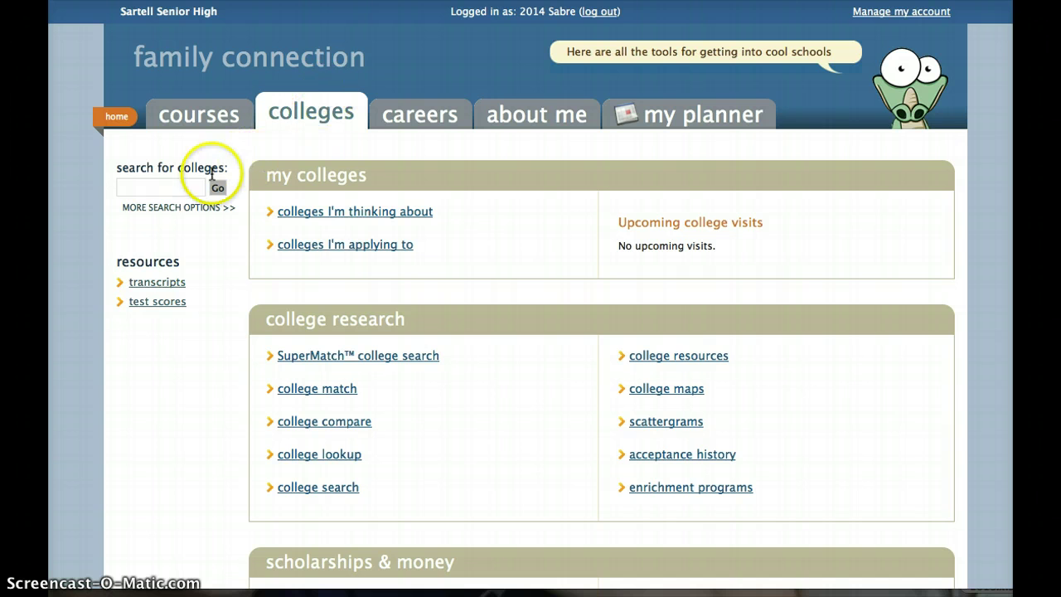
left_click(159, 284)
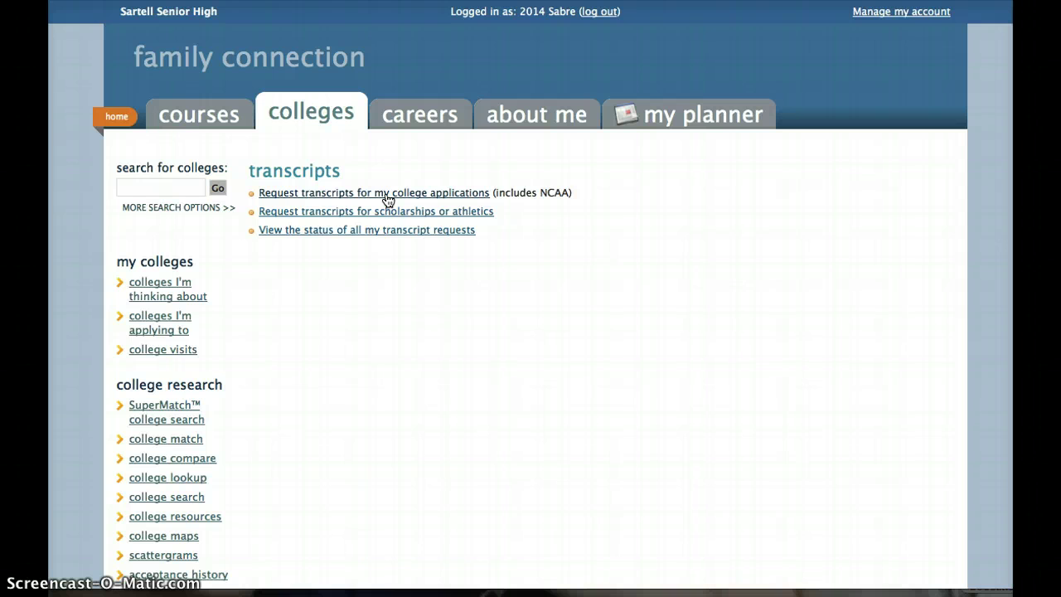
left_click(456, 193)
scroll(712, 391, "down", 3)
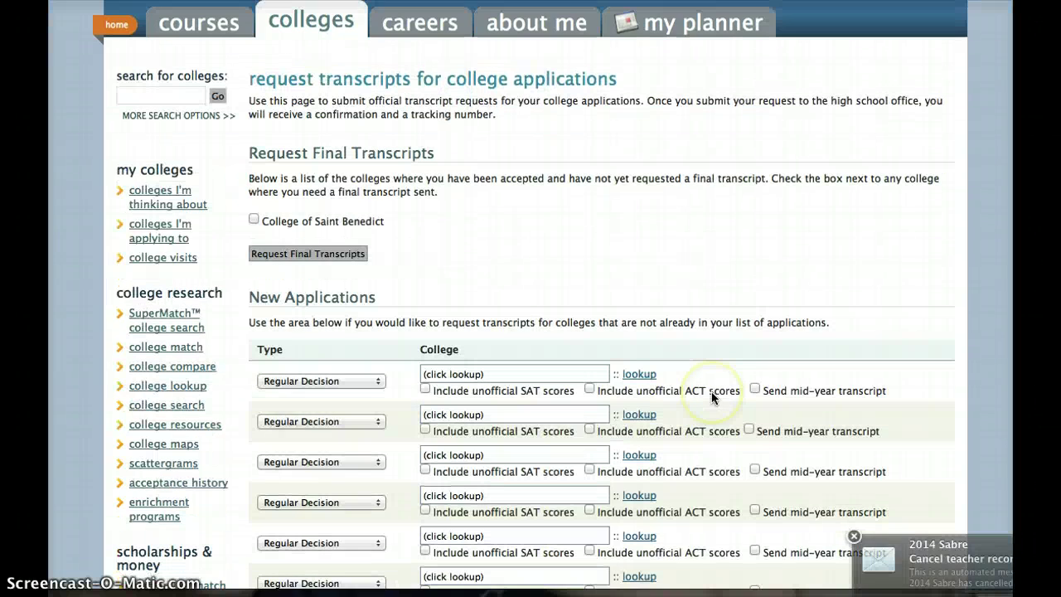
scroll(711, 392, "down", 1)
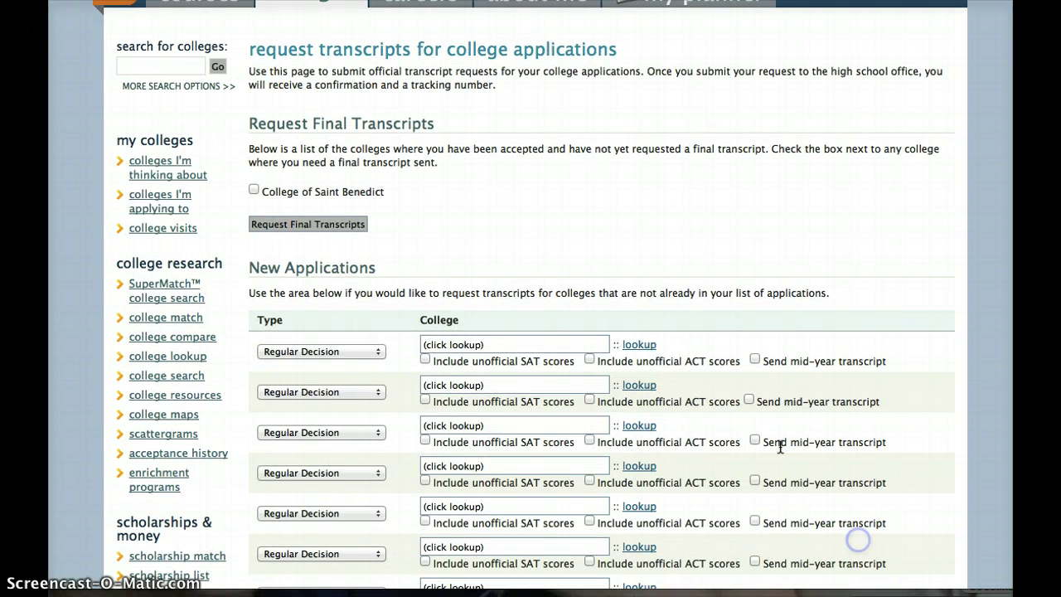
scroll(548, 275, "down", 4)
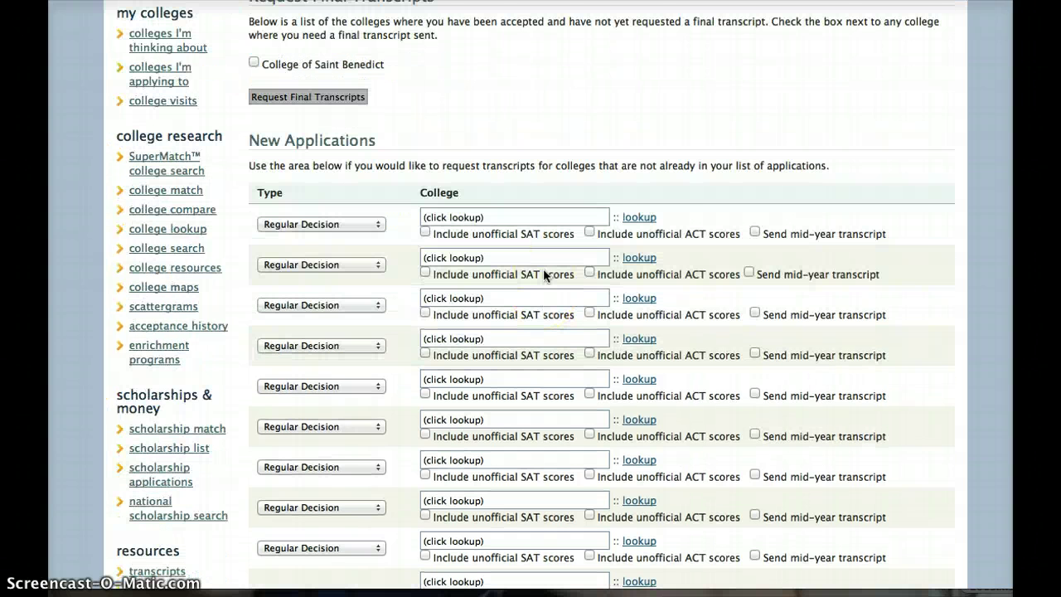
scroll(544, 272, "up", 7)
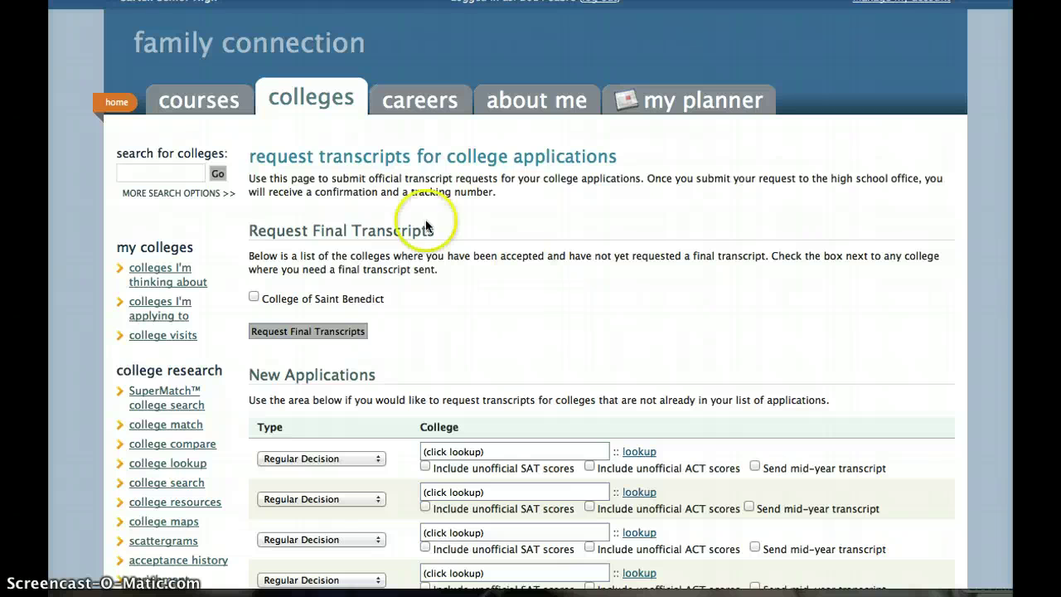
- Return to the home page and open the brag packet survey from the About Me surveys to take
left_click(116, 110)
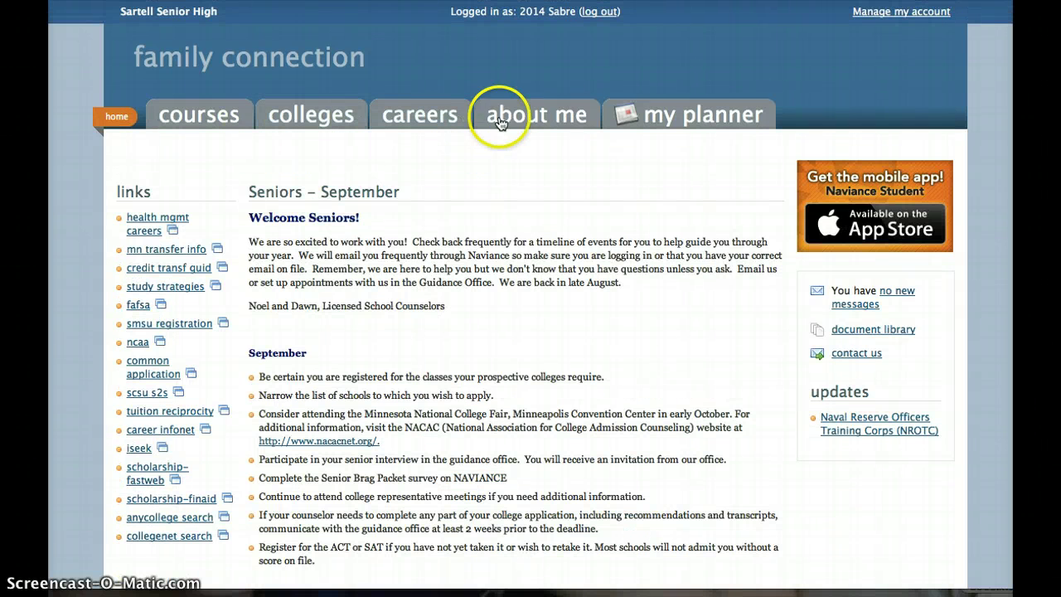
left_click(501, 121)
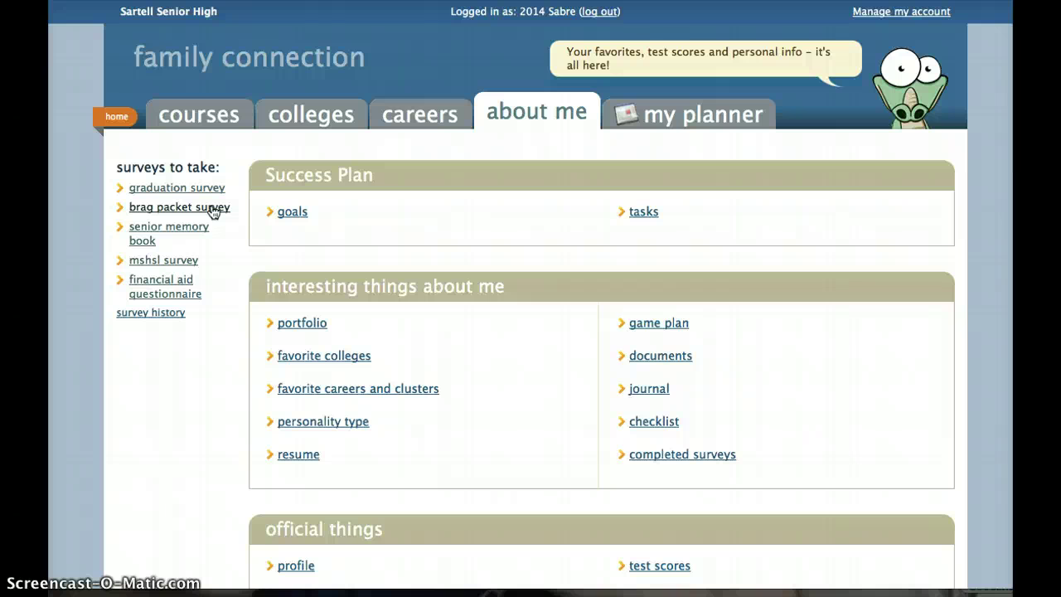
left_click(265, 208)
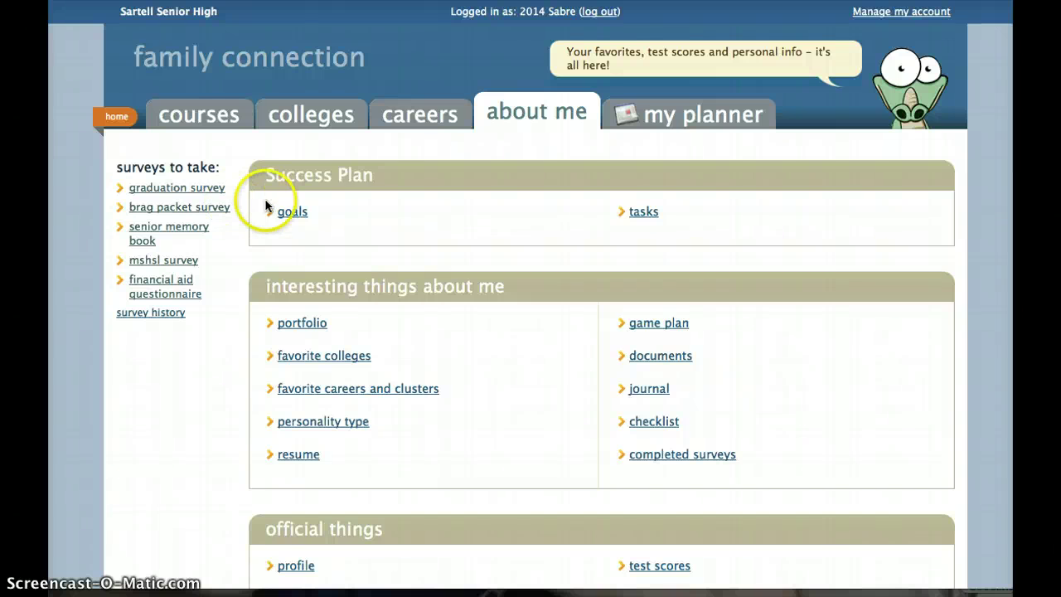
left_click(228, 212)
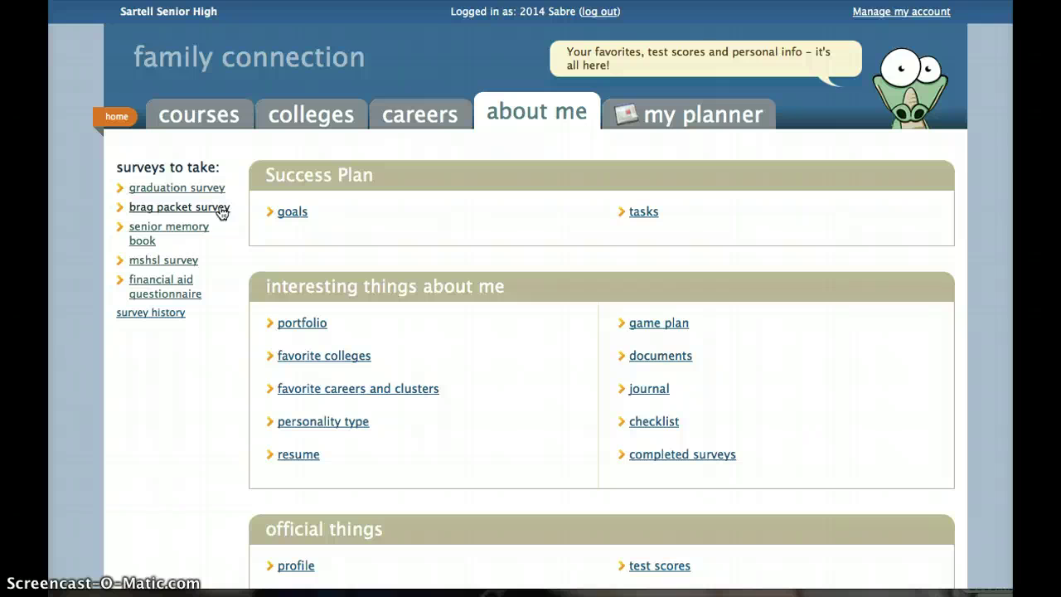
left_click(221, 208)
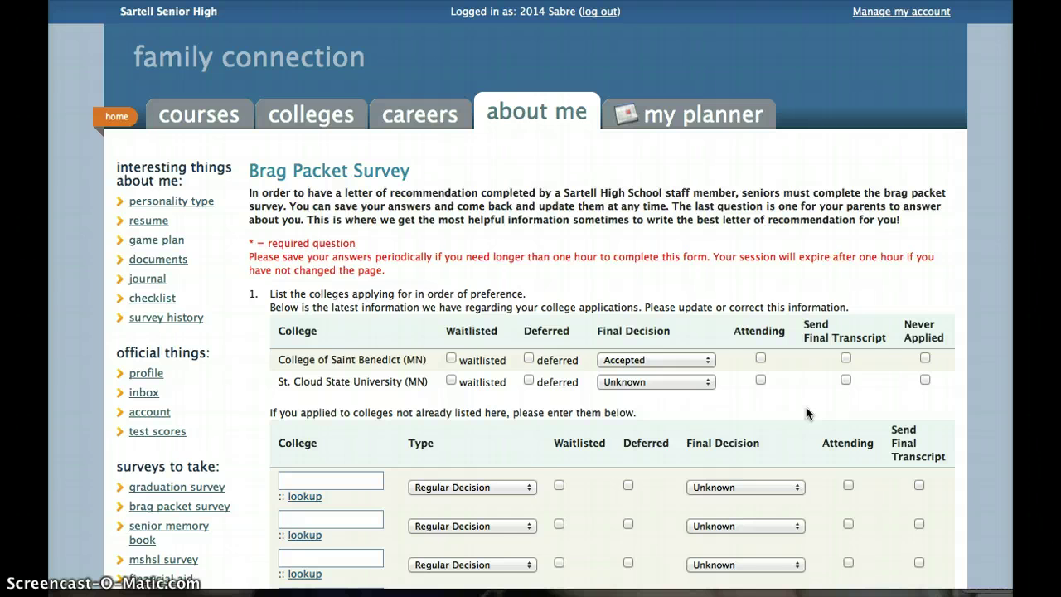
- Review all Brag Packet Survey questions, from the college list to the parents' answer in question 12, and the save options
scroll(806, 406, "down", 3)
scroll(806, 406, "down", 1)
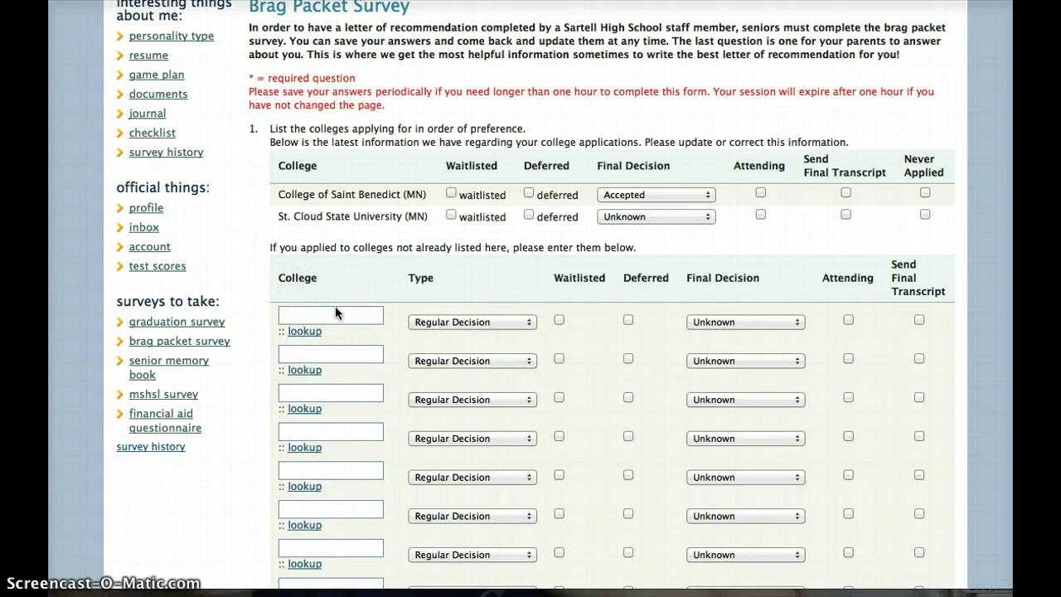
scroll(335, 312, "down", 10)
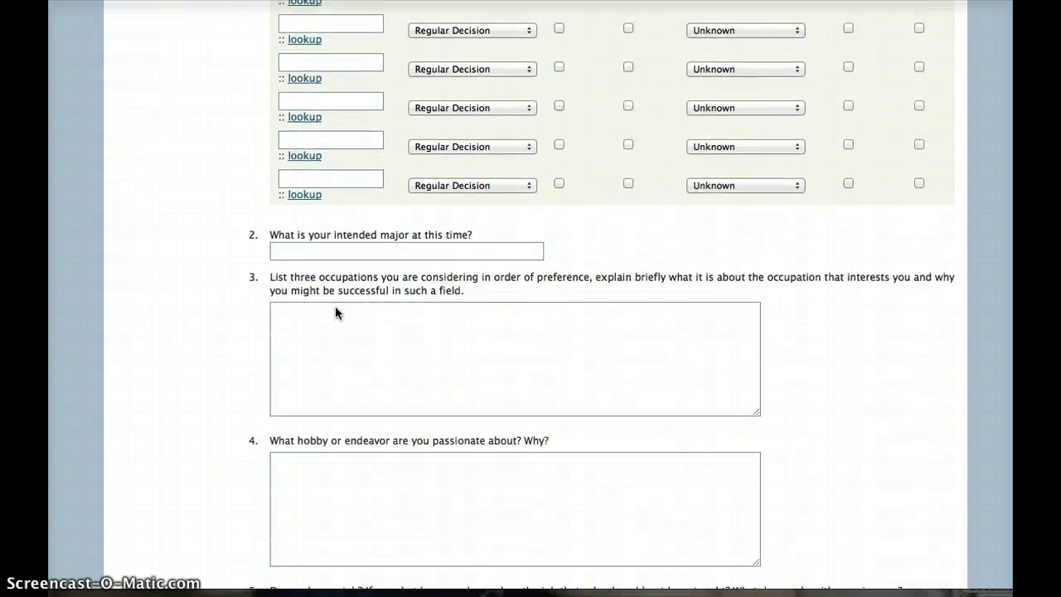
scroll(335, 312, "down", 3)
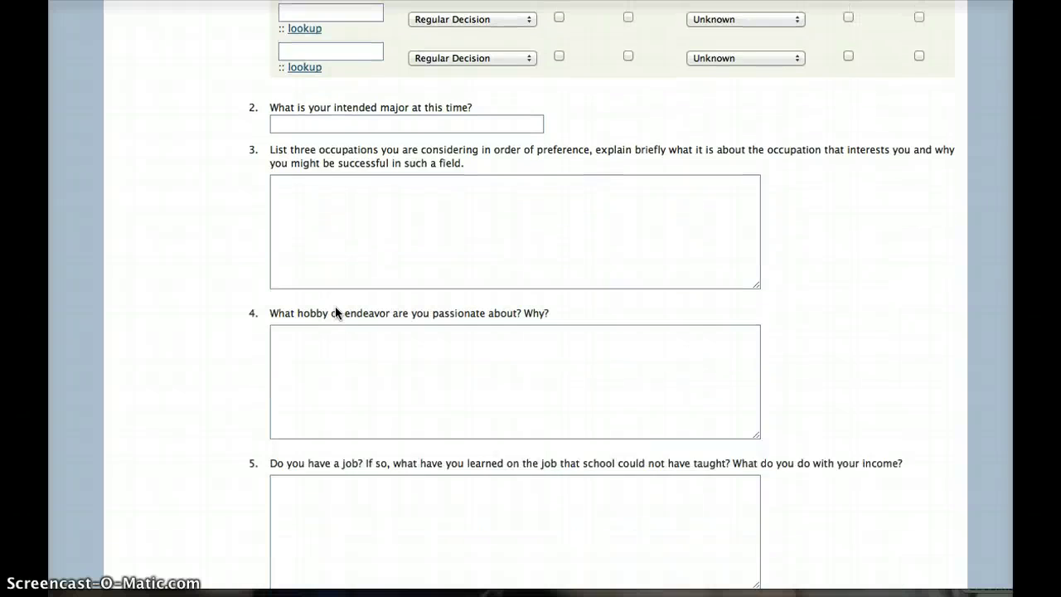
scroll(335, 312, "down", 4)
scroll(335, 311, "down", 8)
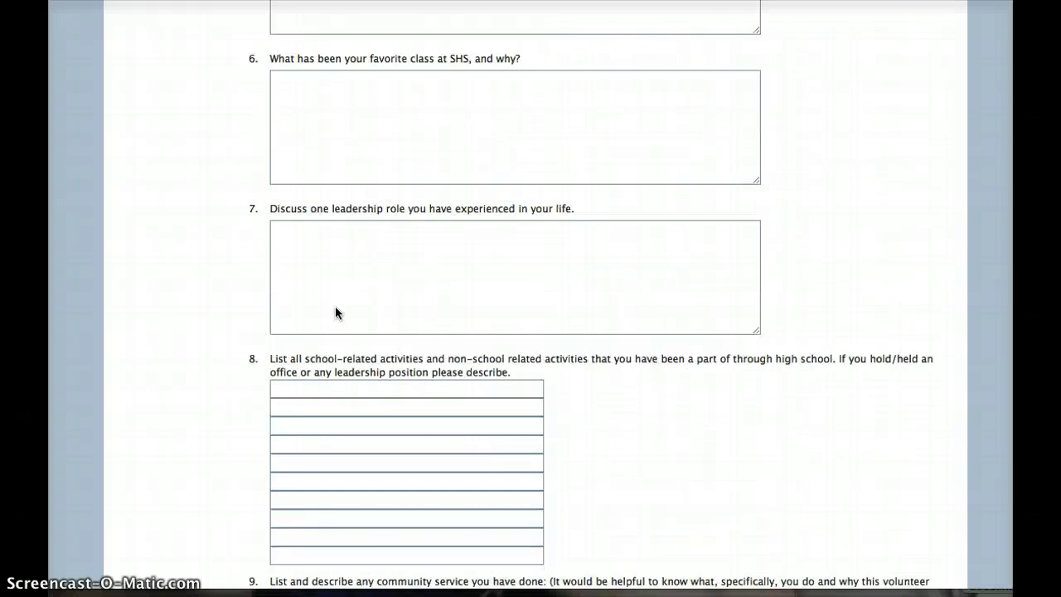
scroll(335, 312, "down", 1)
scroll(335, 312, "up", 13)
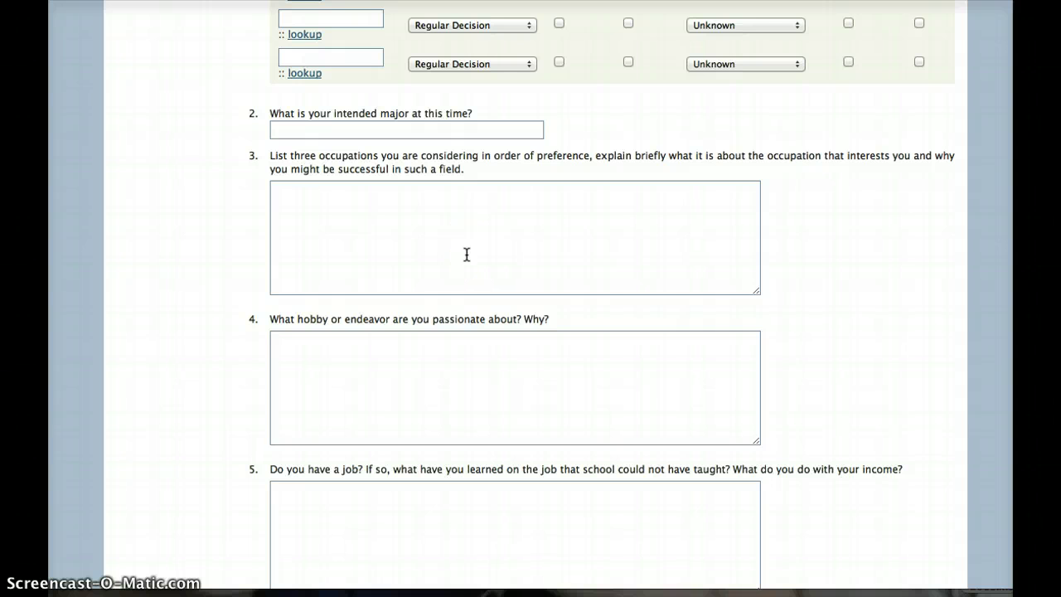
scroll(467, 254, "down", 10)
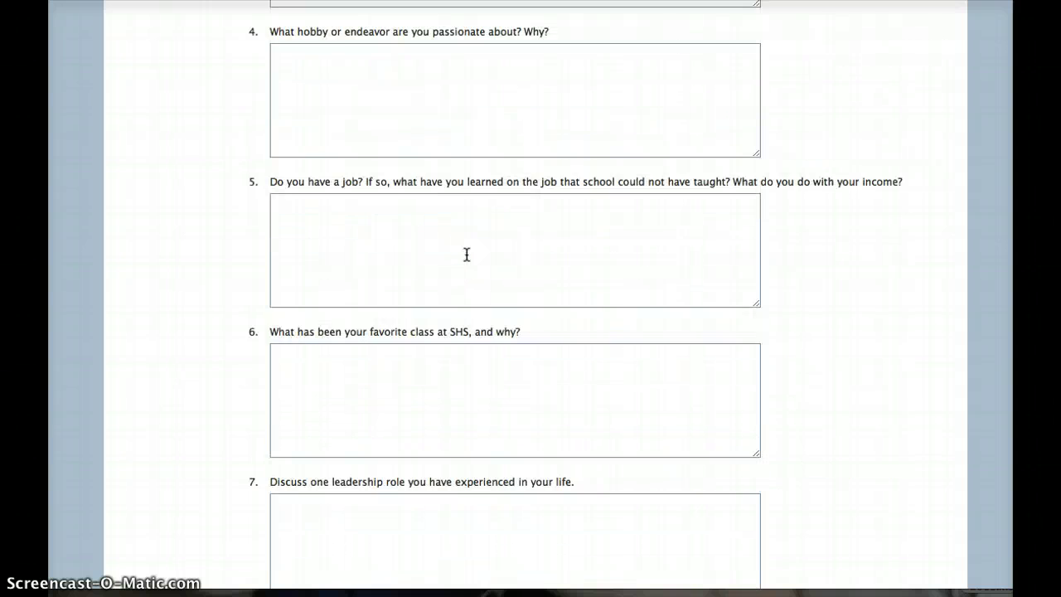
scroll(467, 255, "down", 14)
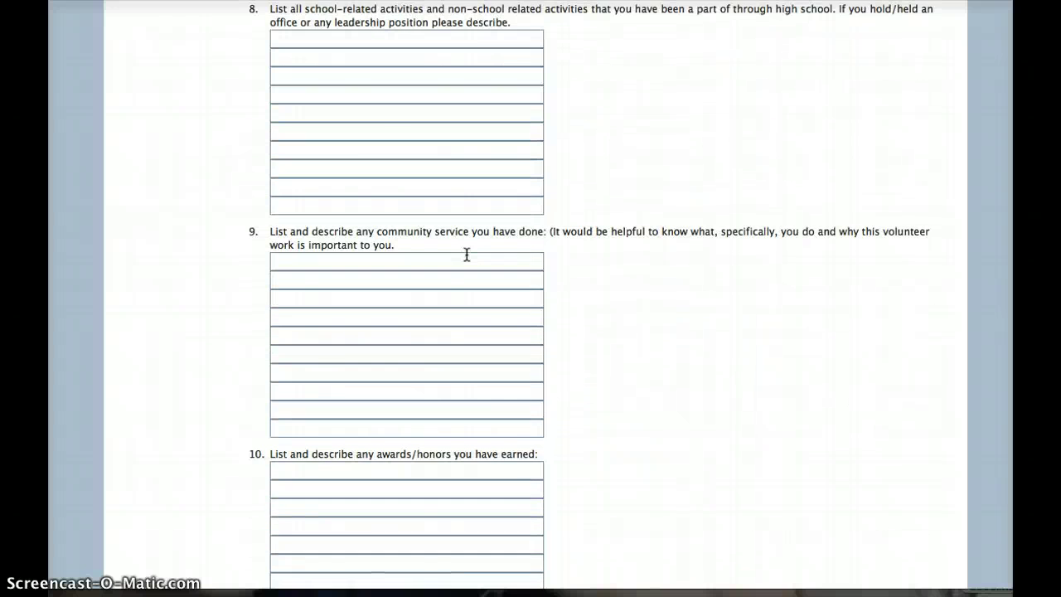
scroll(467, 254, "down", 3)
scroll(467, 254, "down", 4)
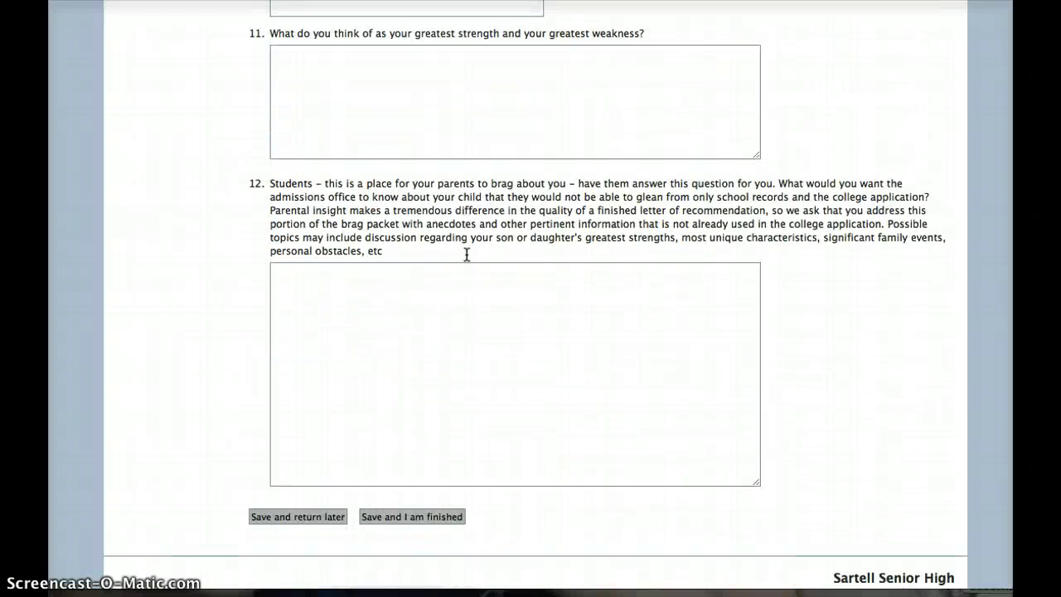
left_click(305, 317)
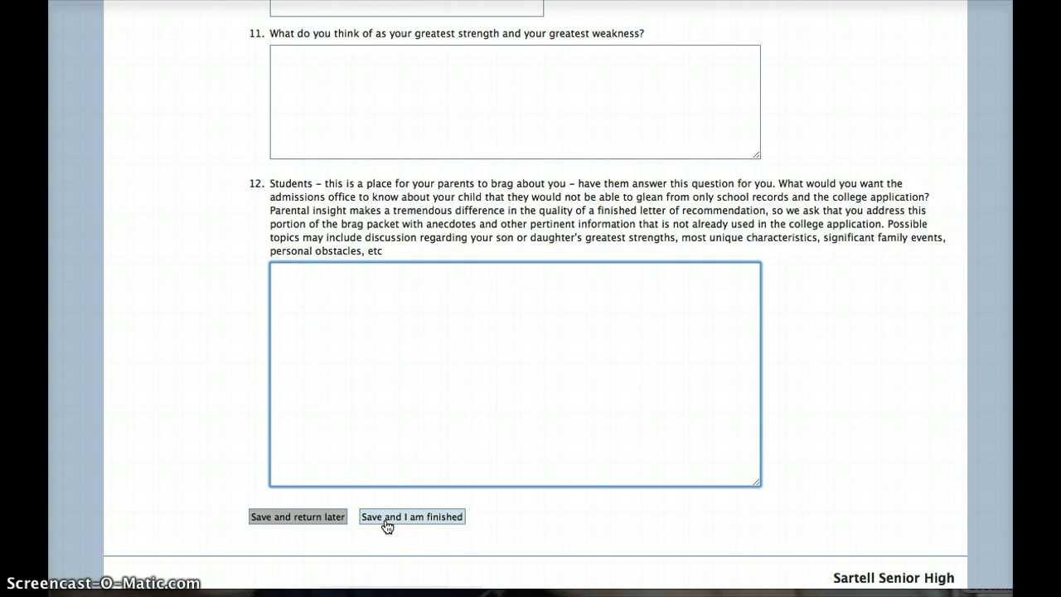
scroll(402, 239, "up", 10)
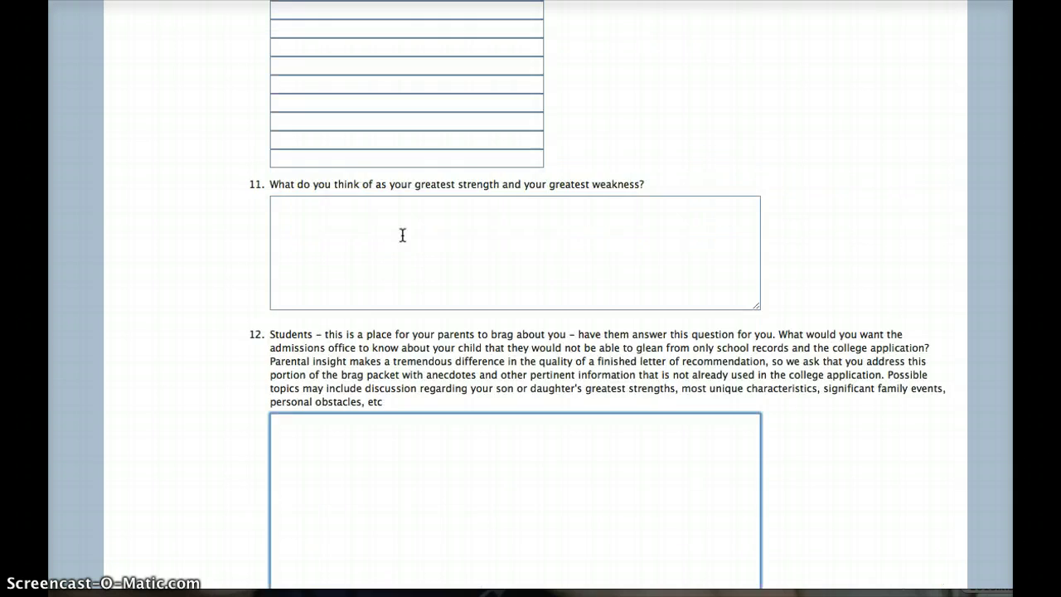
scroll(402, 235, "up", 20)
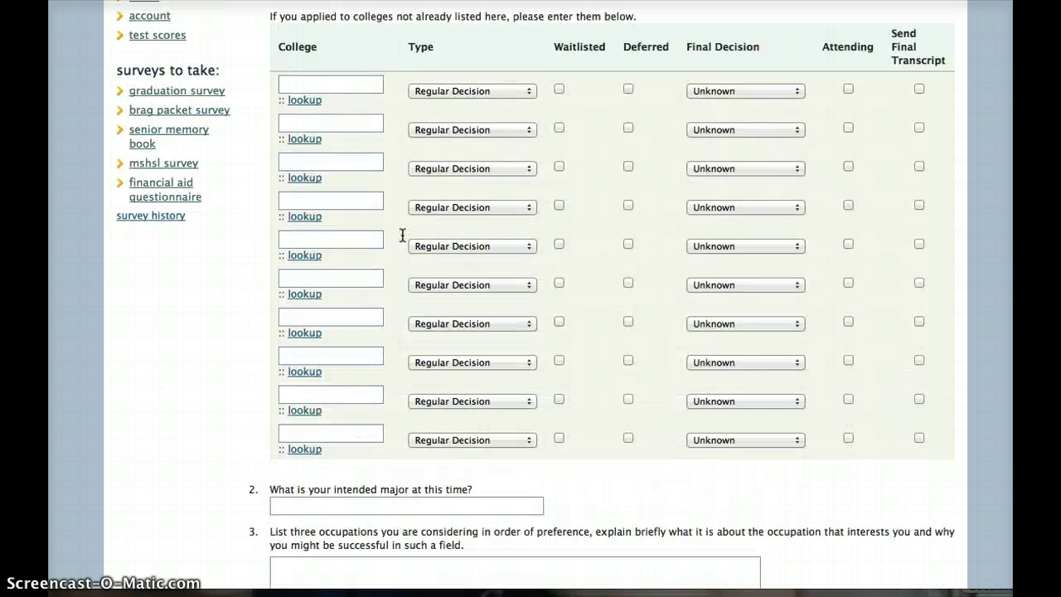
scroll(402, 236, "up", 6)
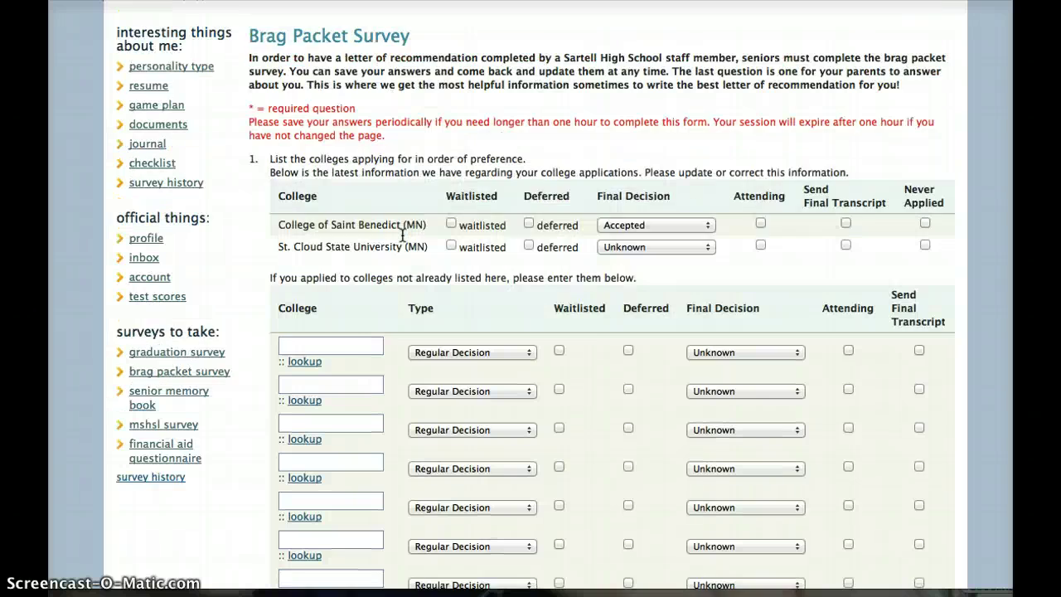